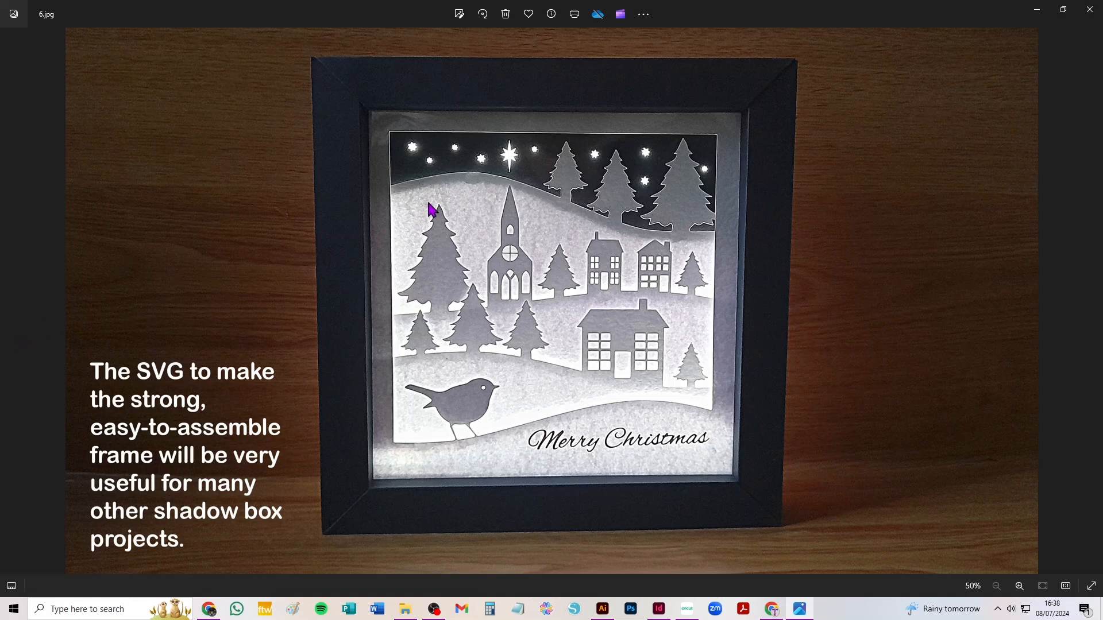
View the other photos of the finished Christmas shadow box, going back from 6.jpg to 3.jpg
{"action": "left_click", "coordinate": [10, 301]}
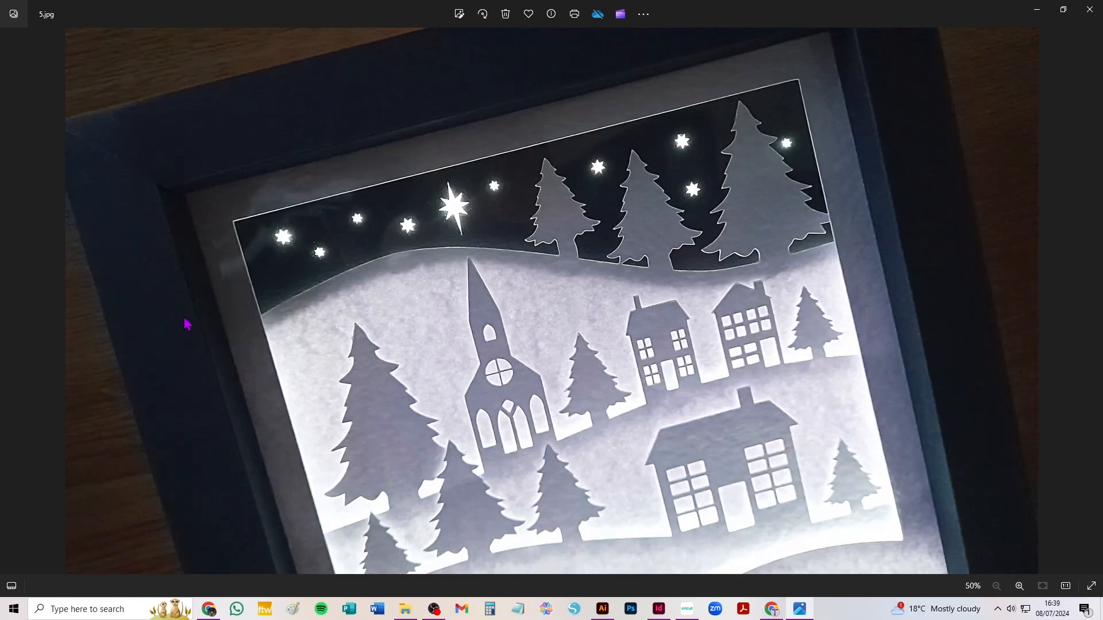
{"action": "left_click", "coordinate": [11, 303]}
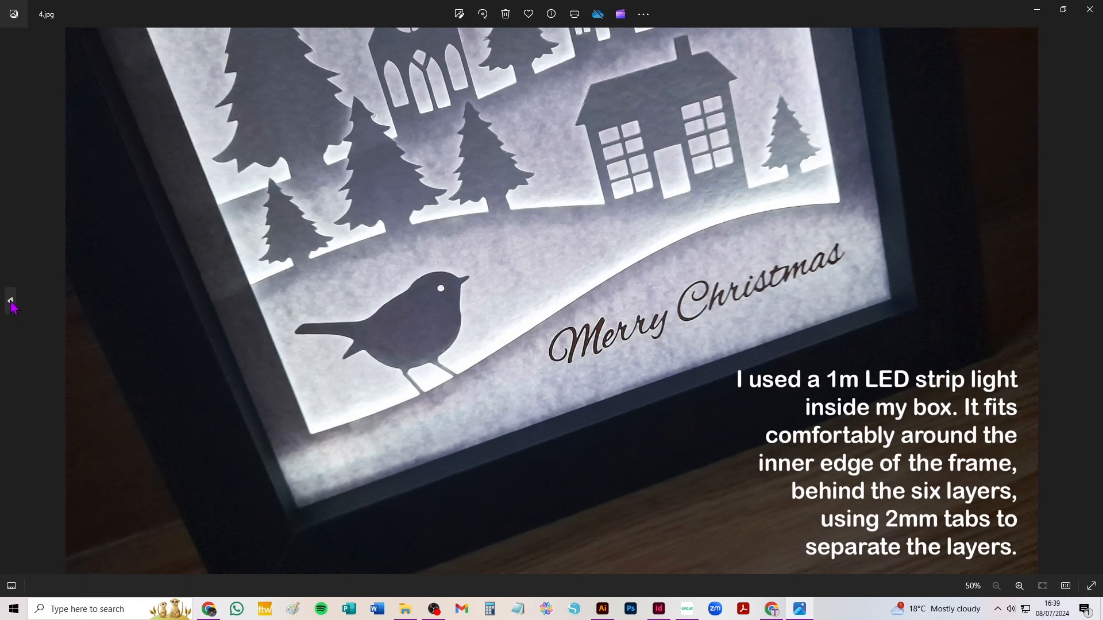
{"action": "left_click", "coordinate": [10, 301]}
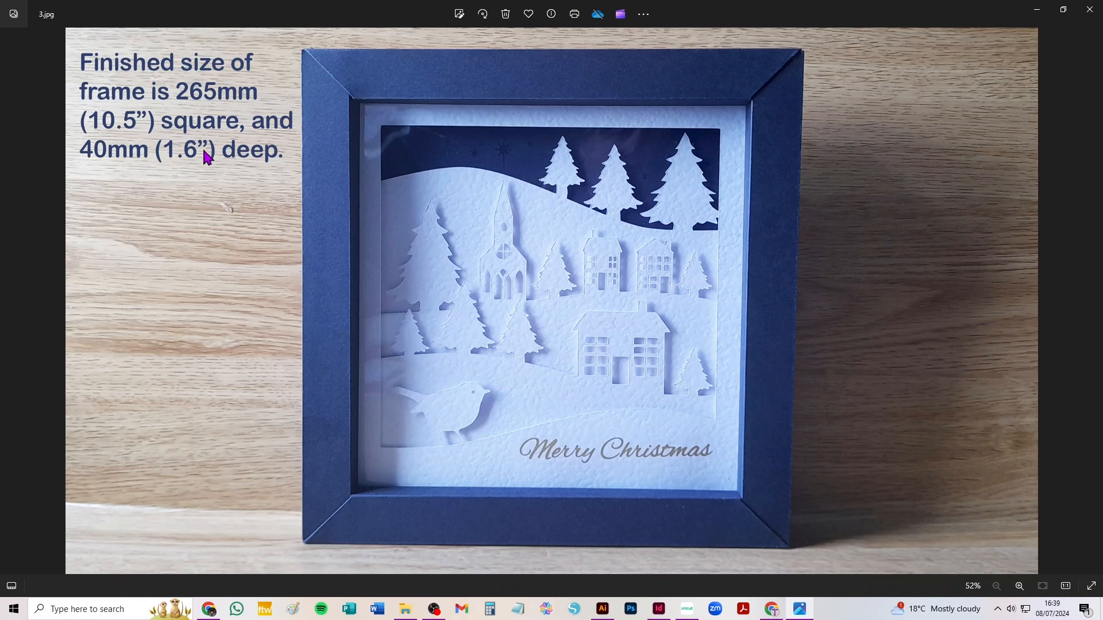
Switch to Cricut Design Space and add the most recently uploaded Christmas village shadow box image to the canvas
{"action": "left_click", "coordinate": [687, 609]}
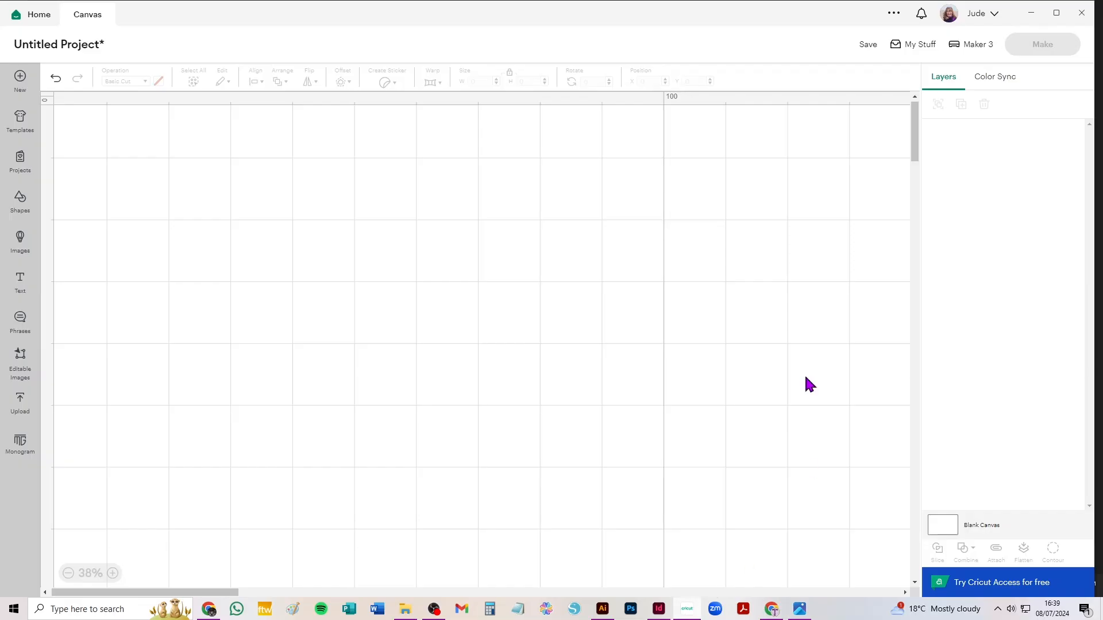
{"action": "left_click", "coordinate": [21, 402]}
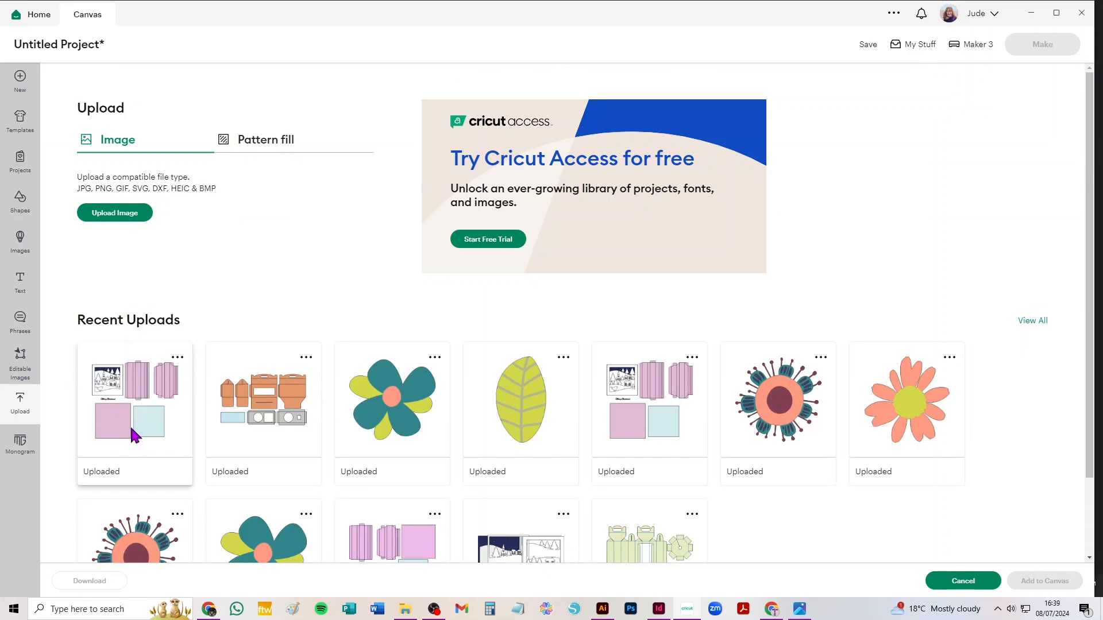
{"action": "left_click", "coordinate": [136, 428]}
{"action": "left_click", "coordinate": [1047, 581]}
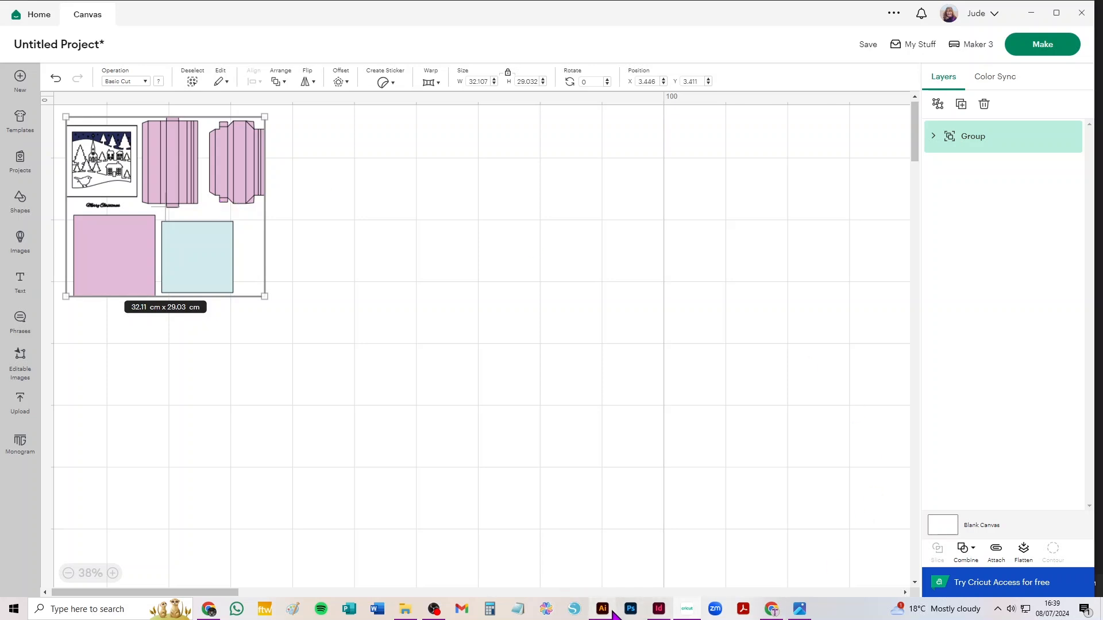
Switch to the InDesign instructions and examine the first page's section on the SVG's required dimensions
{"action": "mouse_move", "coordinate": [613, 612]}
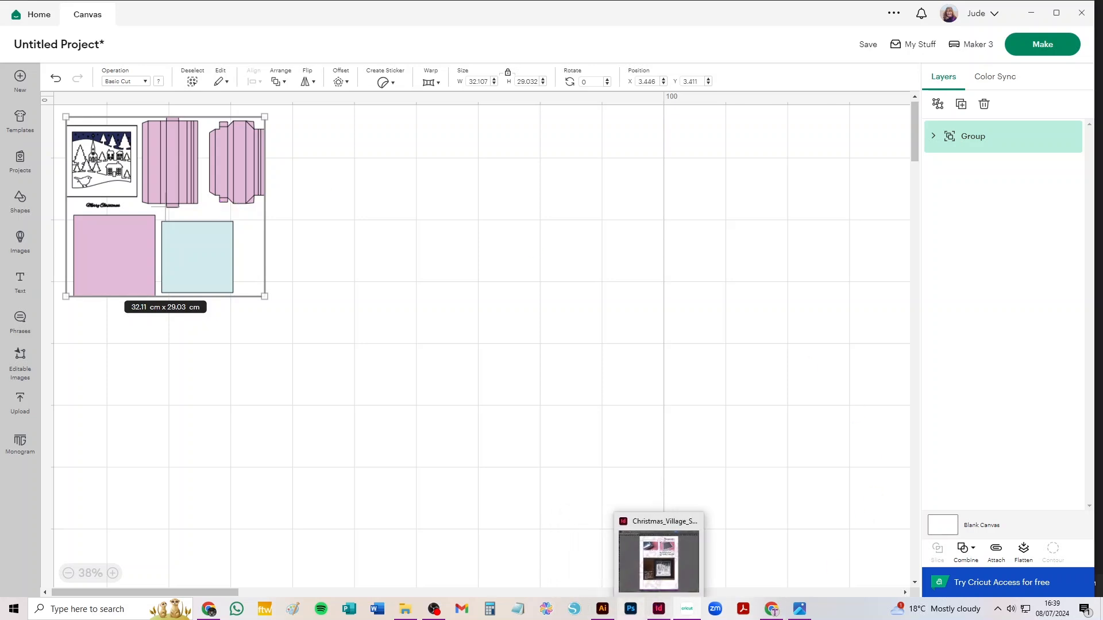
{"action": "left_click", "coordinate": [659, 610]}
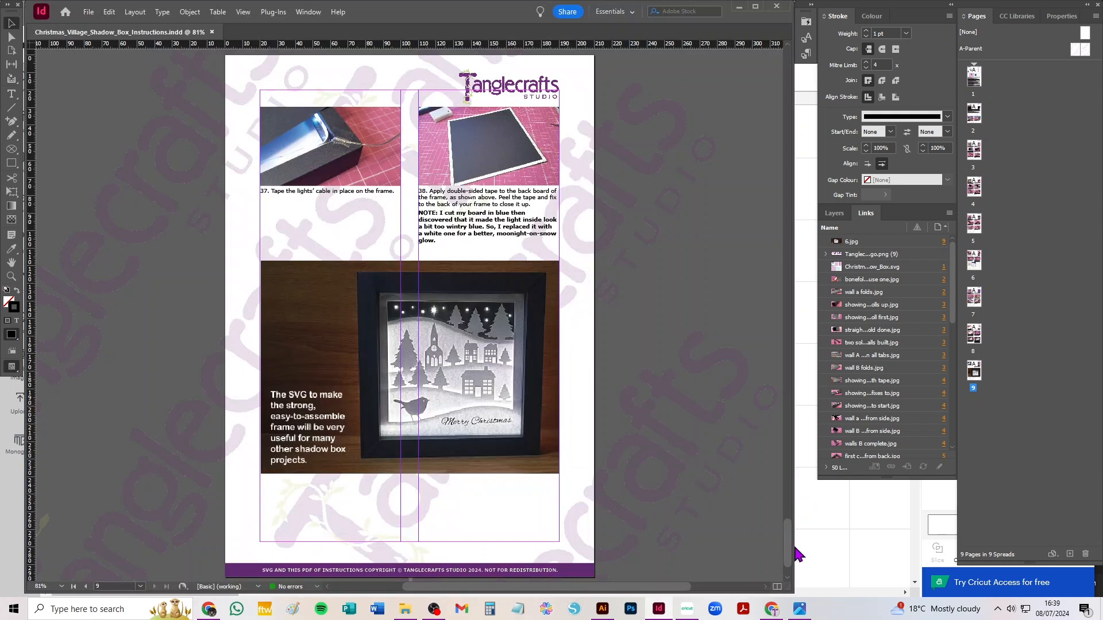
{"action": "left_click_drag", "start_coordinate": [788, 551], "coordinate": [790, 56]}
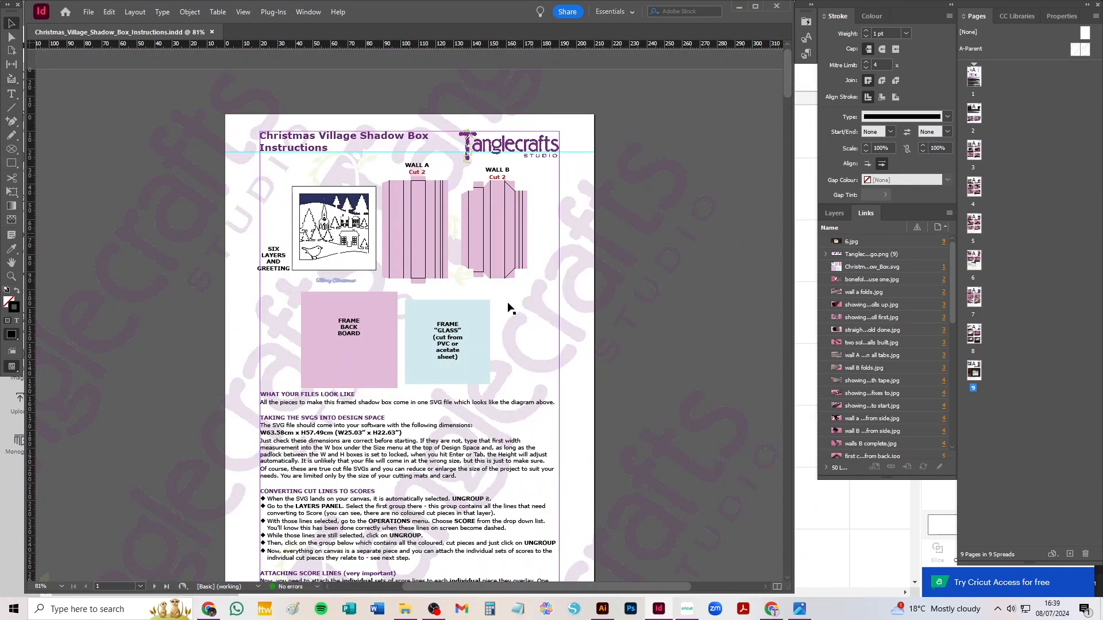
{"action": "scroll", "coordinate": [408, 444], "scroll_direction": "left", "scroll_amount": 3}
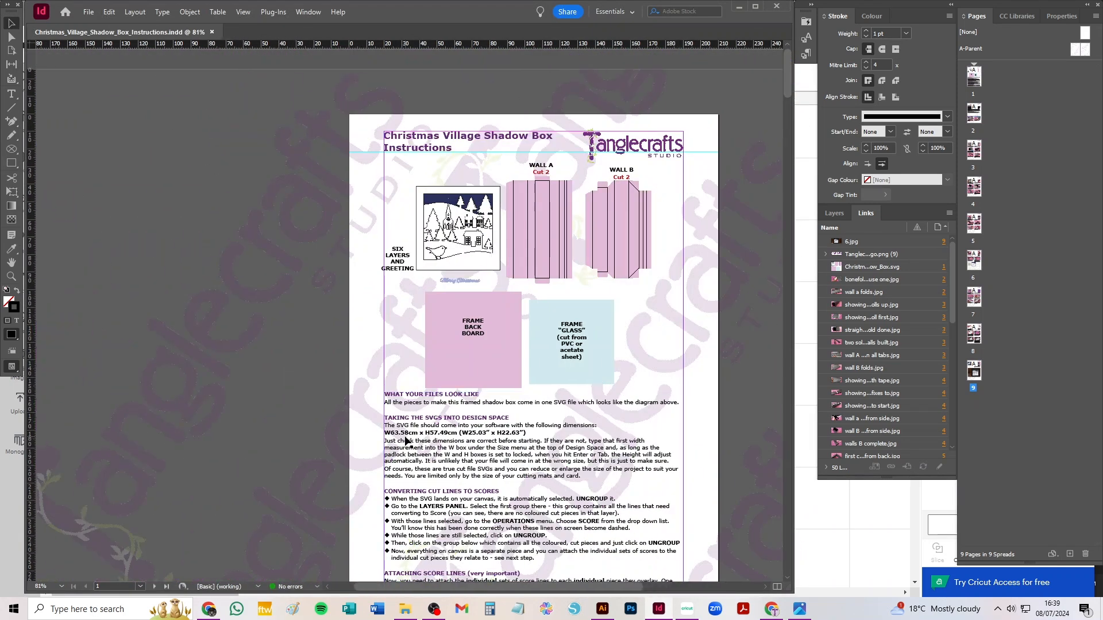
{"action": "left_click", "coordinate": [548, 426]}
{"action": "left_click", "coordinate": [333, 330]}
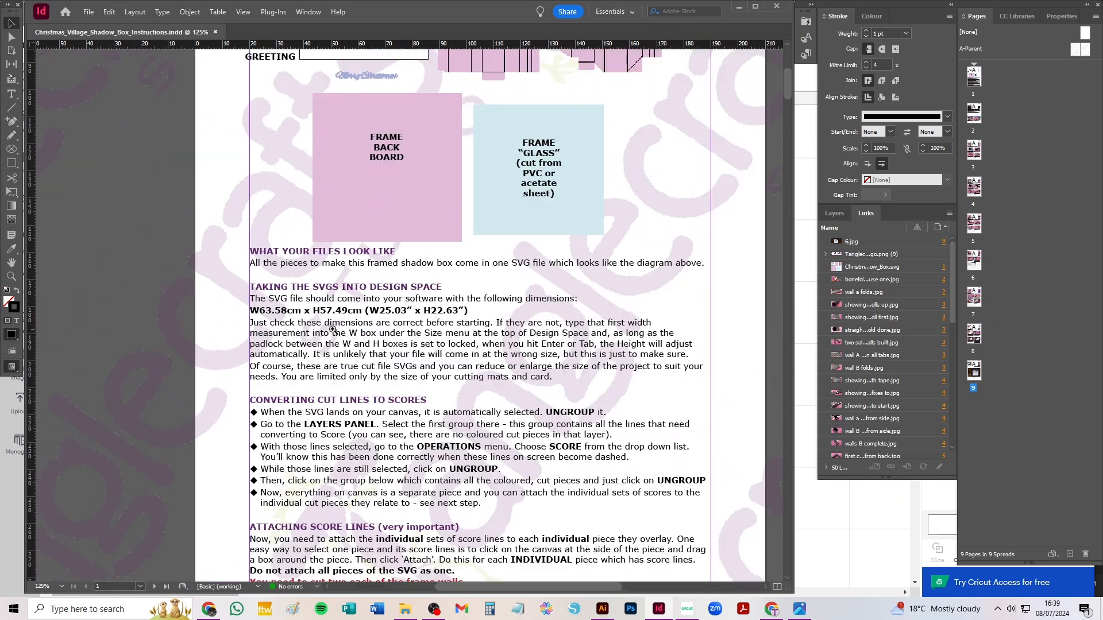
{"action": "left_click", "coordinate": [495, 327]}
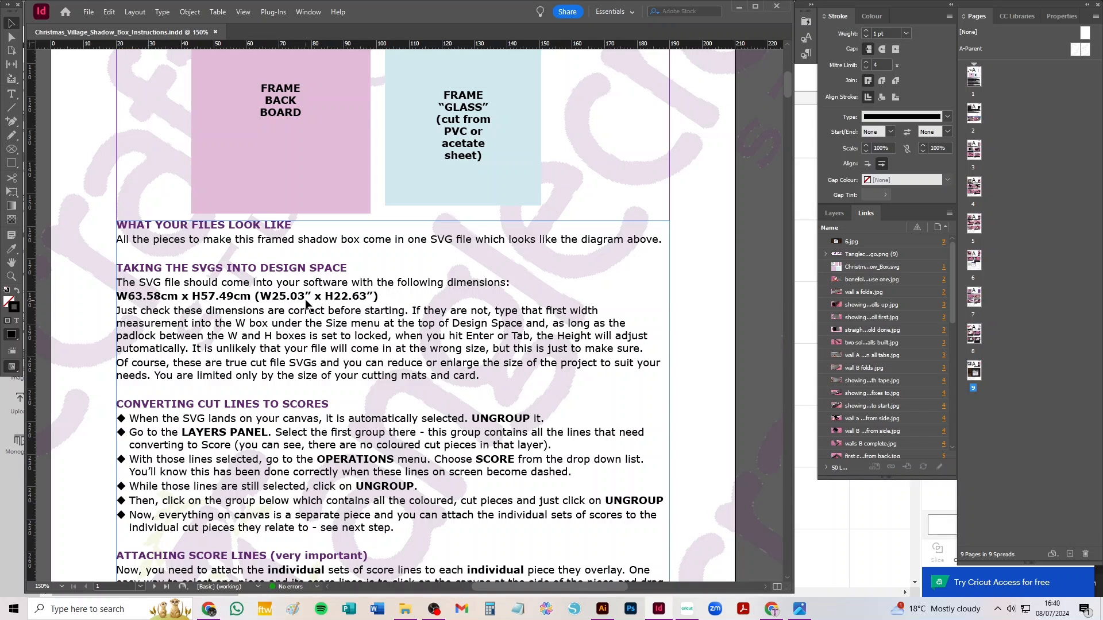
Return to Cricut Design Space and set the shadow box artwork's width to 63.58 cm with proportions locked
{"action": "left_click", "coordinate": [841, 532]}
{"action": "left_click", "coordinate": [187, 175]}
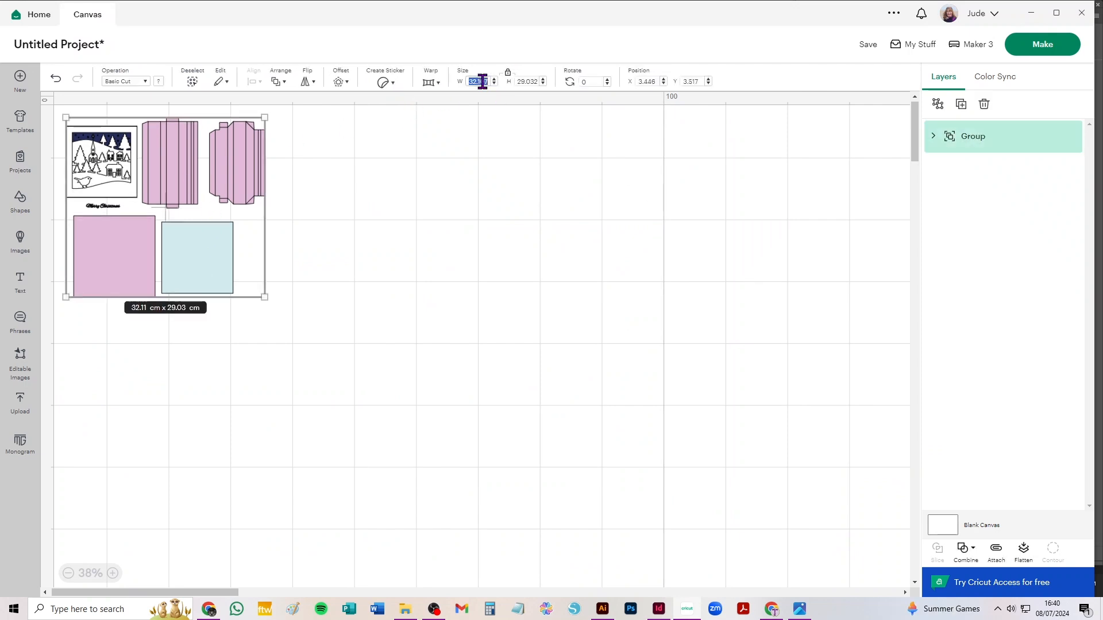
{"action": "type", "text": "63.58"}
{"action": "key", "text": "Return"}
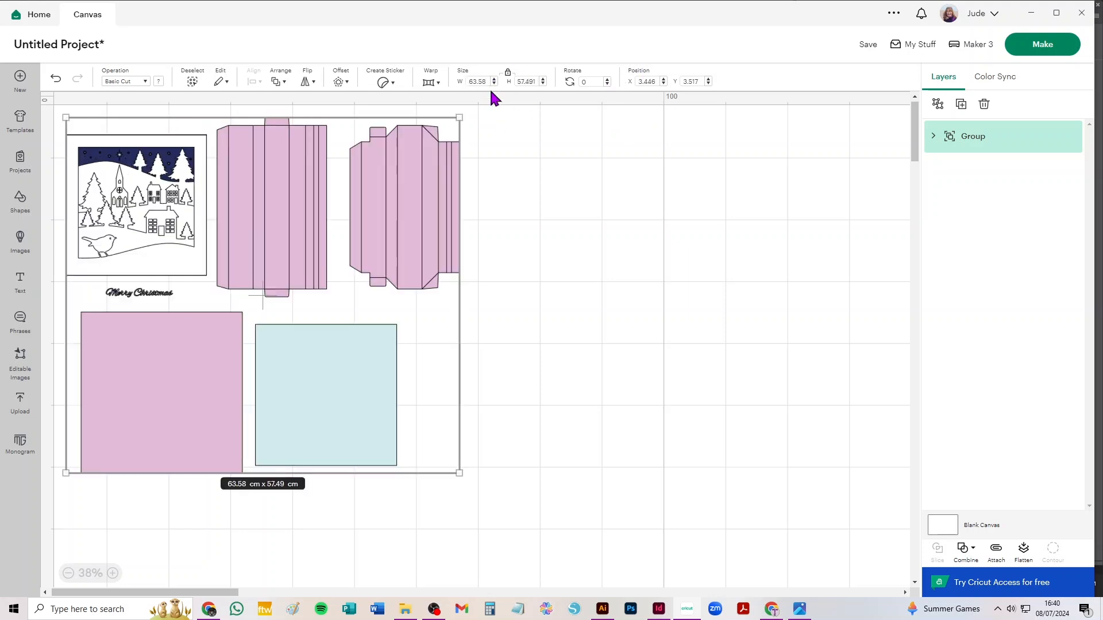
Move the artwork group away from the canvas corner to about X 37.28, Y 27.93
{"action": "left_click_drag", "start_coordinate": [268, 229], "coordinate": [332, 232]}
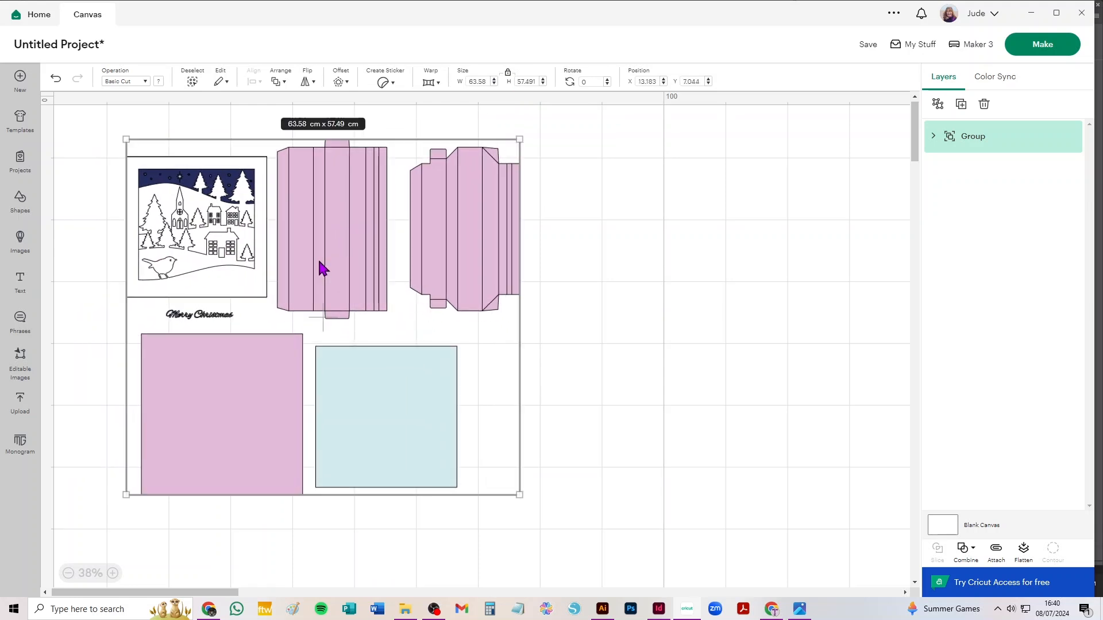
{"action": "scroll", "coordinate": [320, 267], "scroll_direction": "up", "scroll_amount": 3}
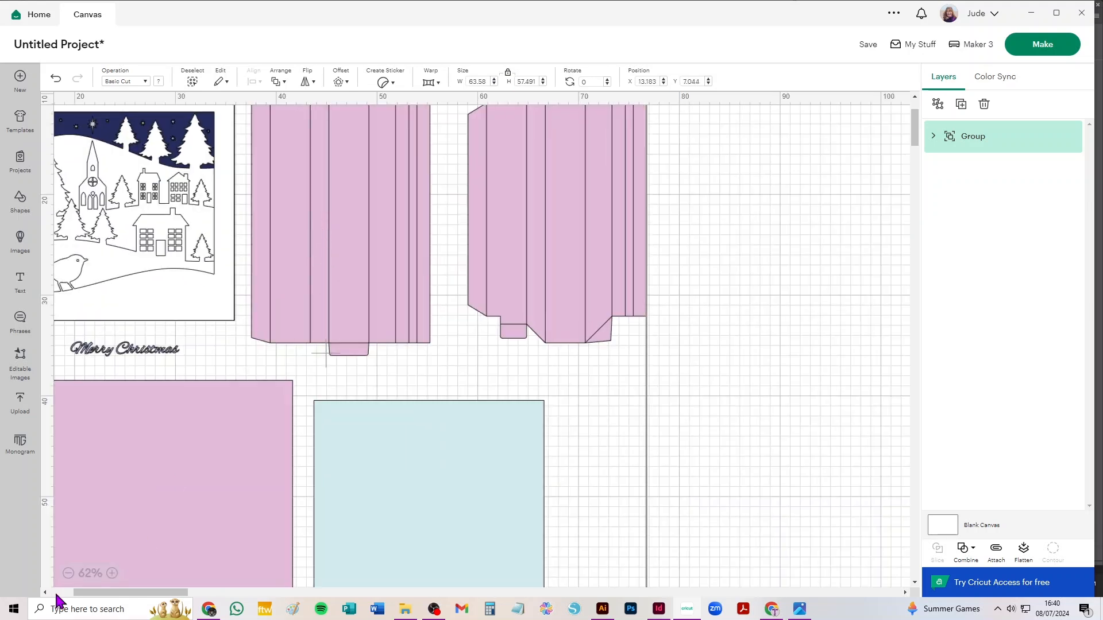
{"action": "left_click", "coordinate": [69, 574]}
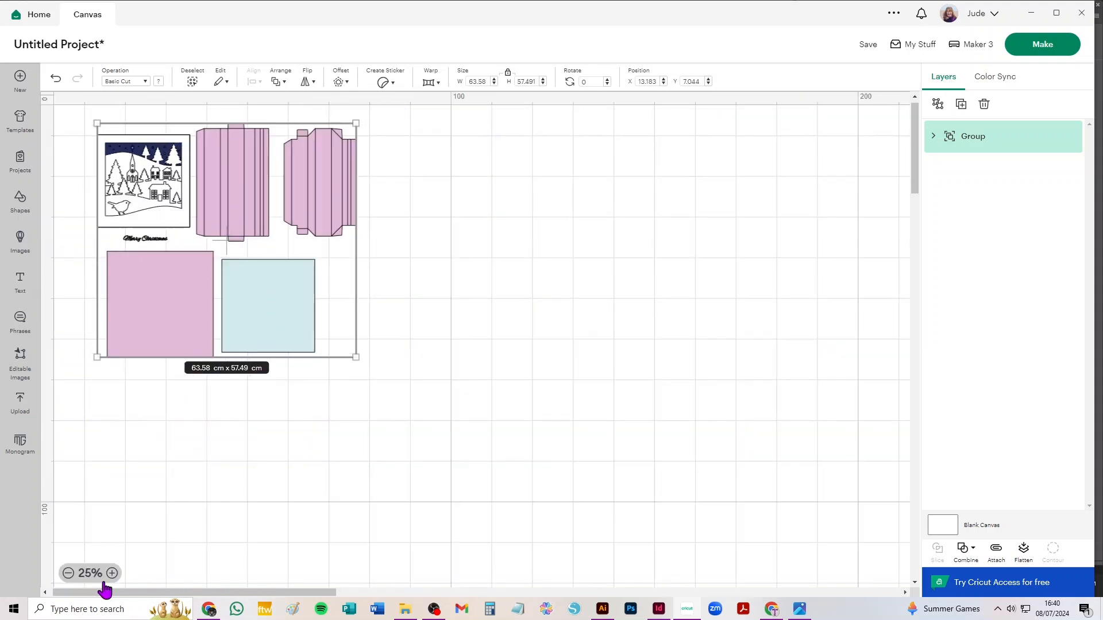
{"action": "scroll", "coordinate": [229, 315], "scroll_direction": "up", "scroll_amount": 3}
{"action": "left_click_drag", "start_coordinate": [298, 192], "coordinate": [451, 282]}
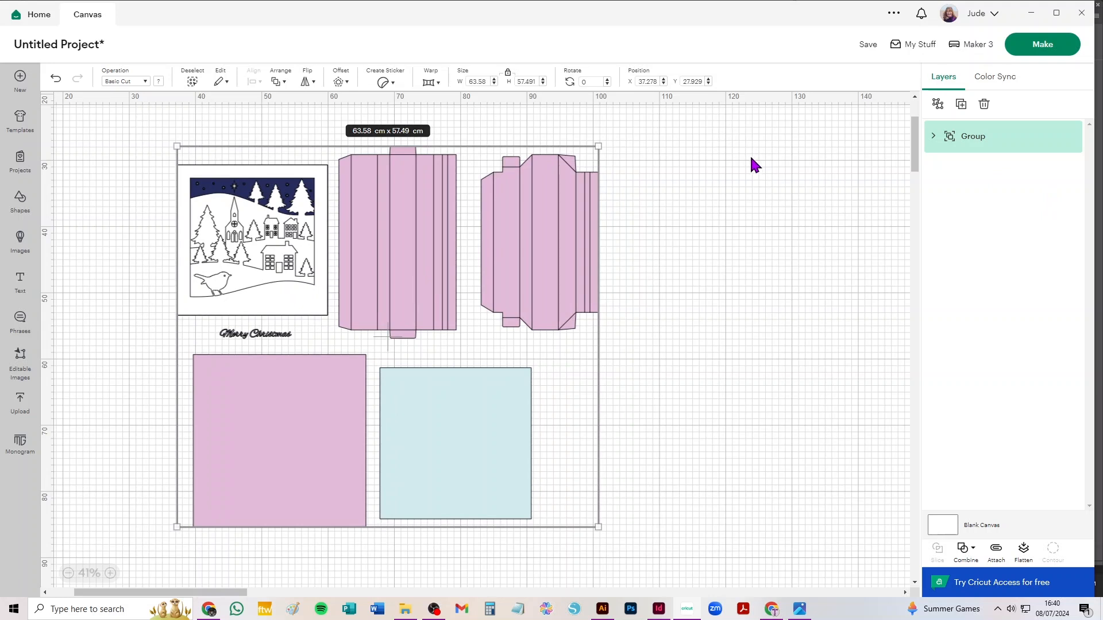
Ungroup the imported artwork, including the subgroup holding the coloured cut pieces
{"action": "left_click", "coordinate": [937, 105]}
{"action": "left_click", "coordinate": [1011, 173]}
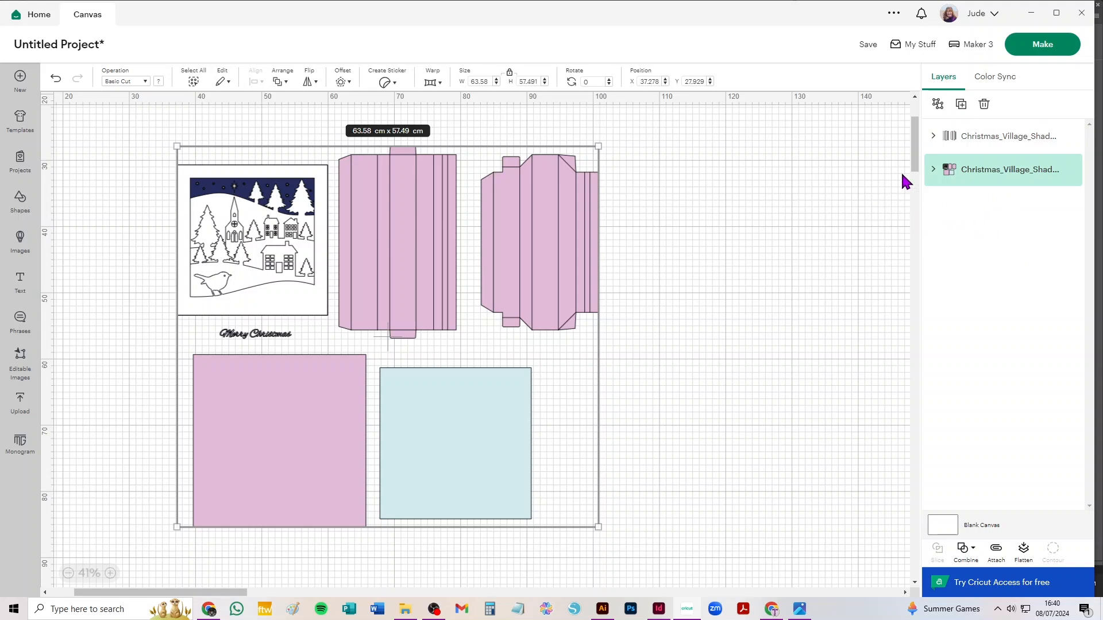
{"action": "left_click", "coordinate": [938, 105]}
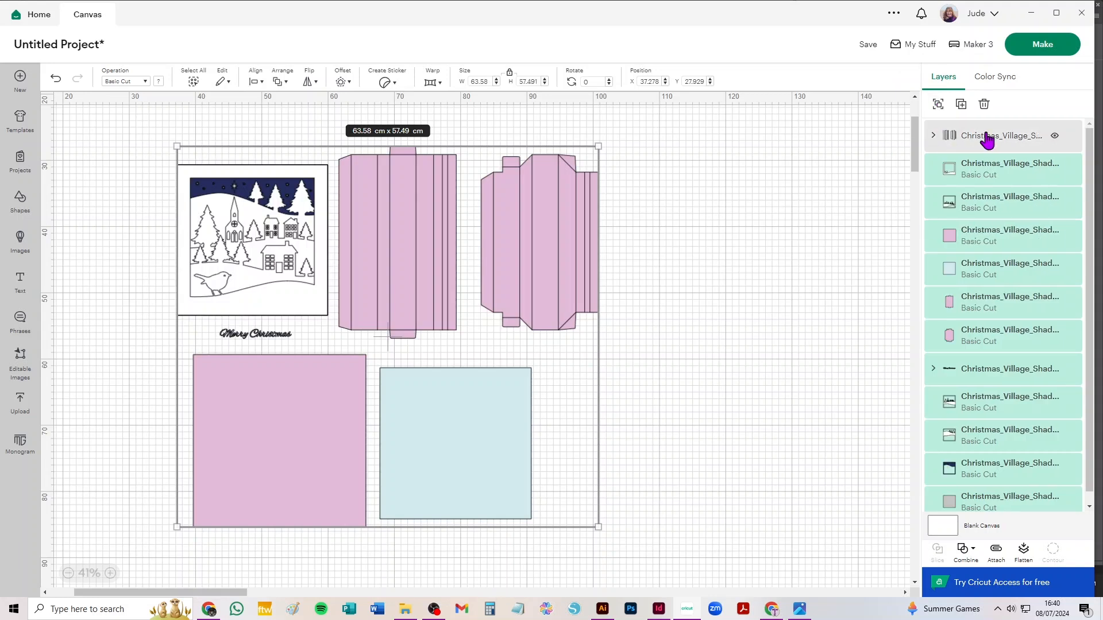
Change the frame walls' line group from Basic Cut to Score, and ungroup it into separate sets of score lines
{"action": "left_click", "coordinate": [986, 137]}
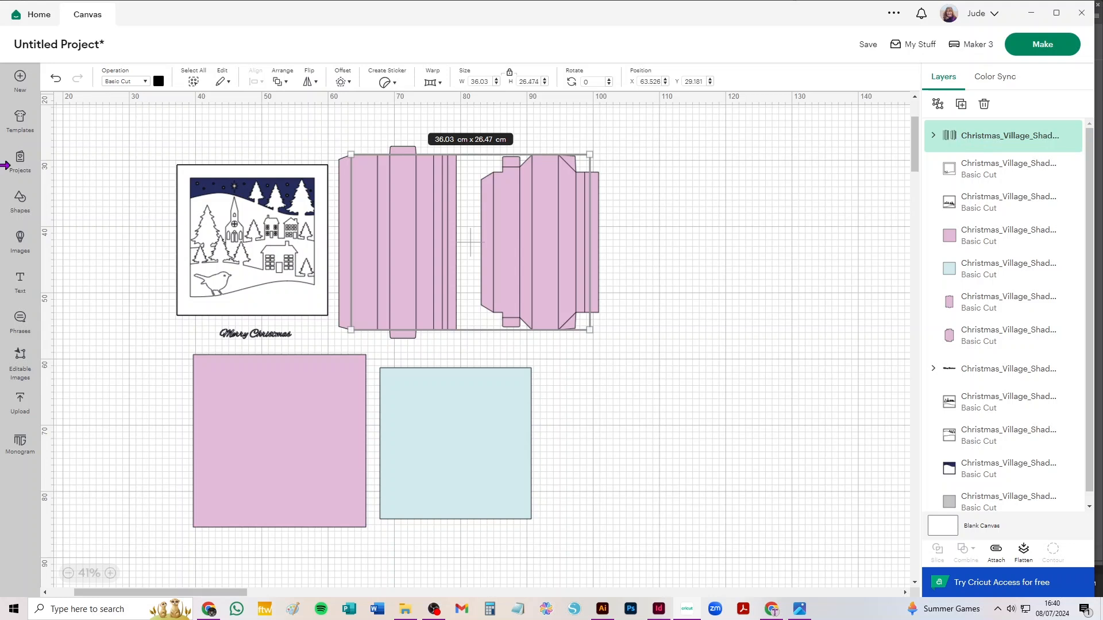
{"action": "left_click", "coordinate": [117, 84]}
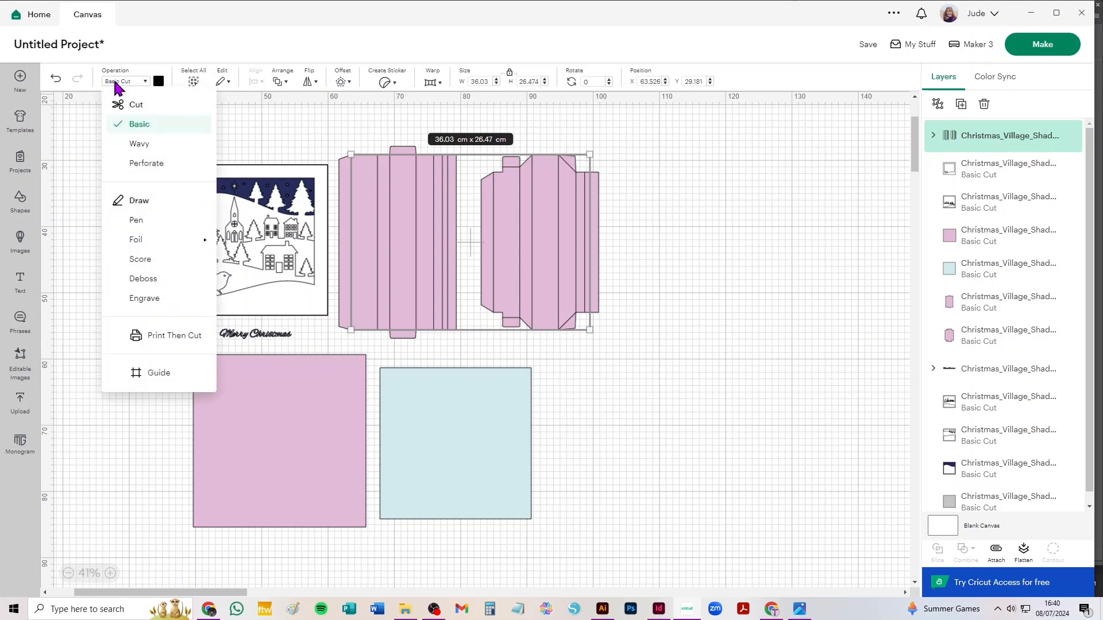
{"action": "left_click", "coordinate": [142, 259]}
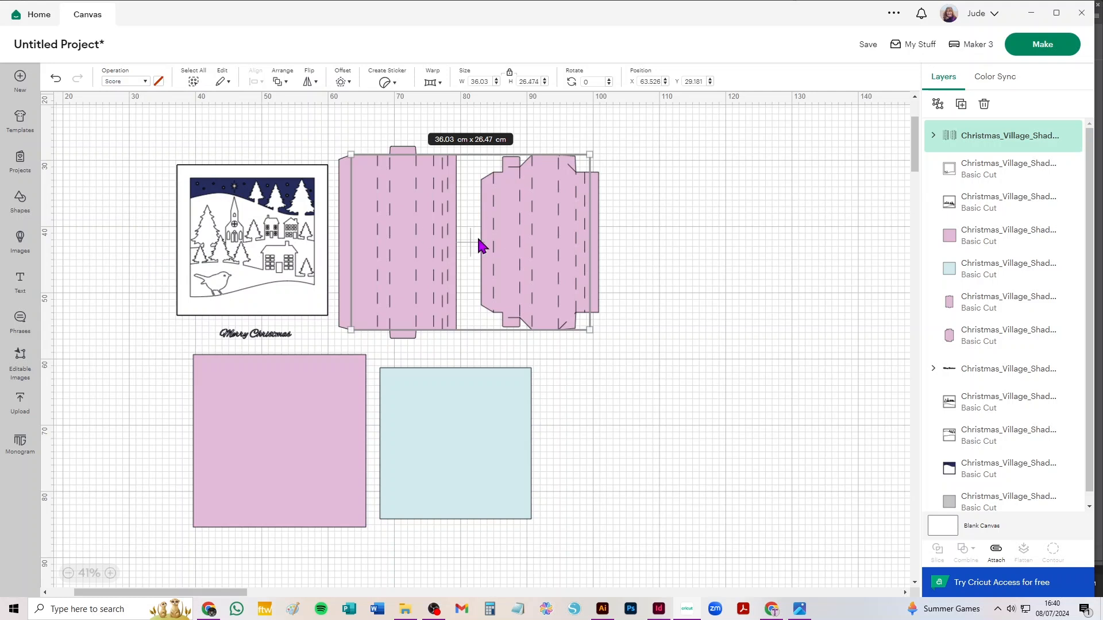
{"action": "left_click", "coordinate": [939, 105]}
{"action": "left_click", "coordinate": [653, 138]}
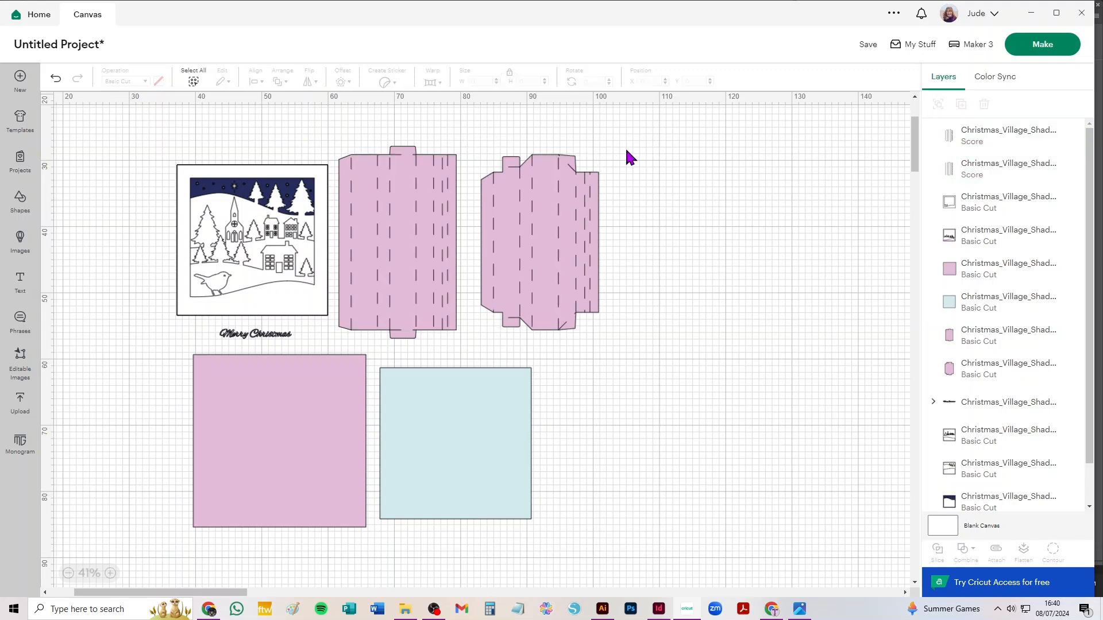
Attach the score lines to the frame wall with angled corners and move that wall aside, away from the other pieces
{"action": "left_click_drag", "start_coordinate": [617, 143], "coordinate": [475, 342]}
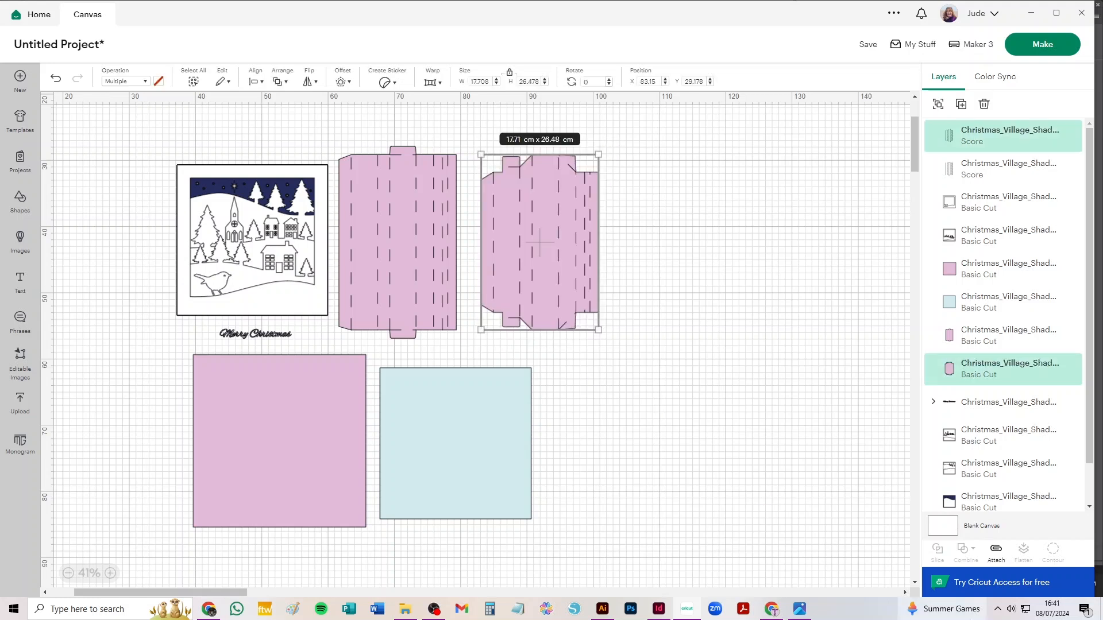
{"action": "left_click", "coordinate": [997, 553]}
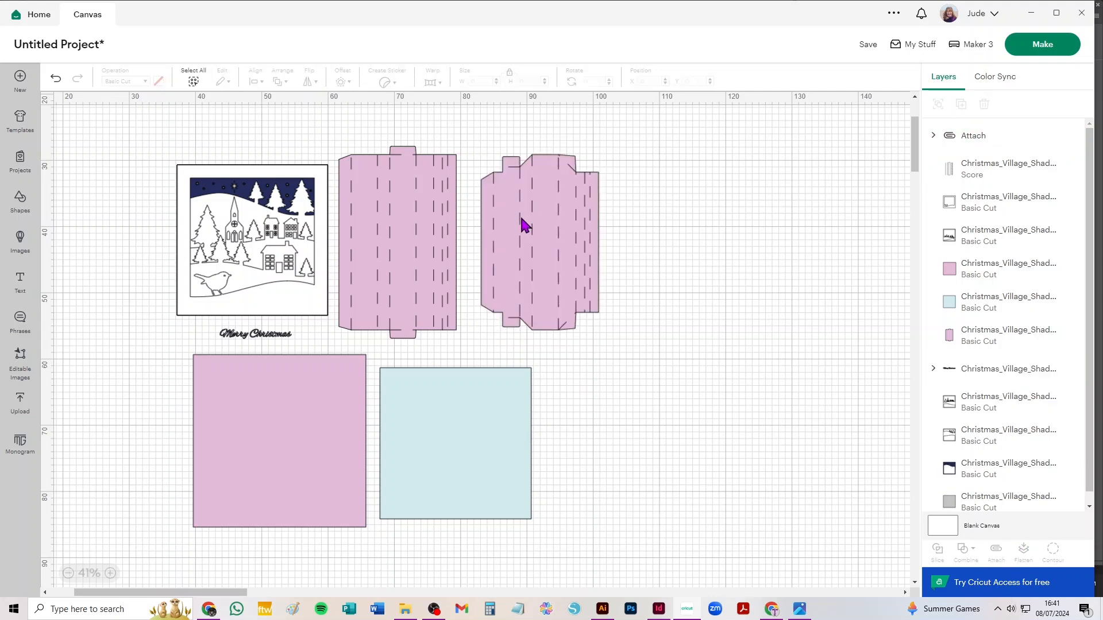
{"action": "left_click_drag", "start_coordinate": [522, 224], "coordinate": [623, 219]}
Attach the score lines to the straight-sided frame wall and move it beside the other attached wall
{"action": "left_click_drag", "start_coordinate": [502, 123], "coordinate": [333, 343]}
{"action": "left_click", "coordinate": [996, 553]}
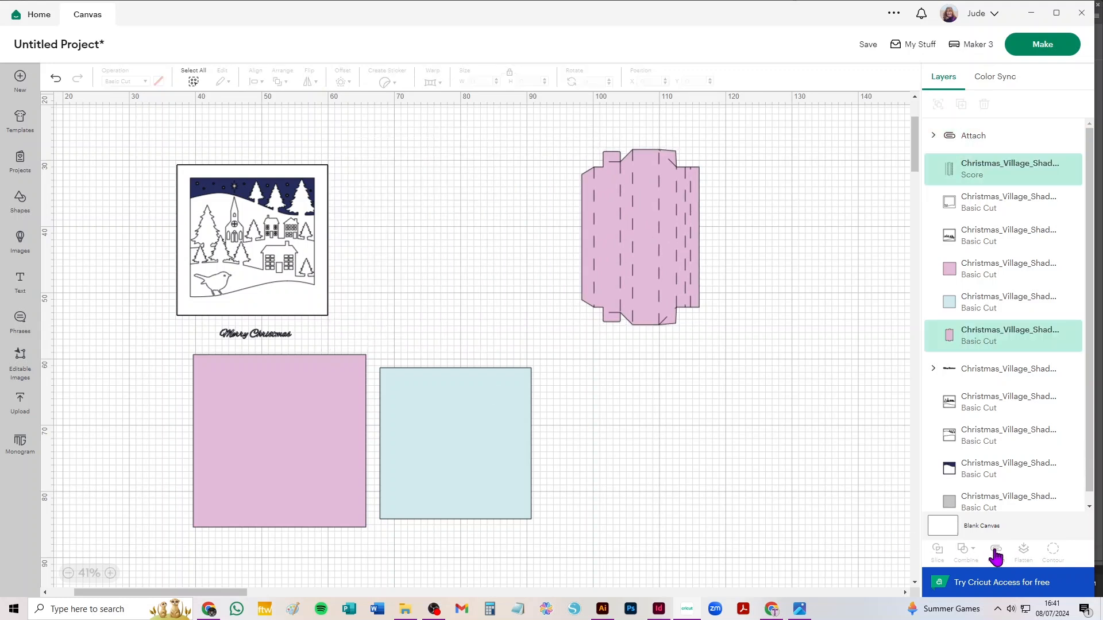
{"action": "left_click_drag", "start_coordinate": [401, 212], "coordinate": [502, 213]}
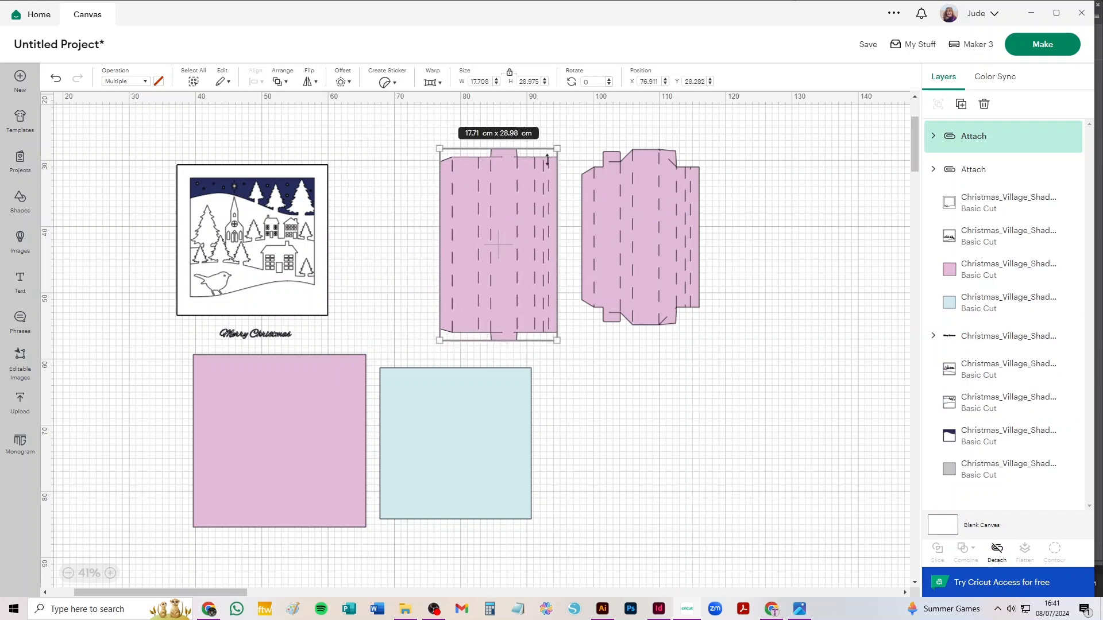
Duplicate both attached frame walls and place the copies below the originals
{"action": "left_click", "coordinate": [644, 200], "text": "shift"}
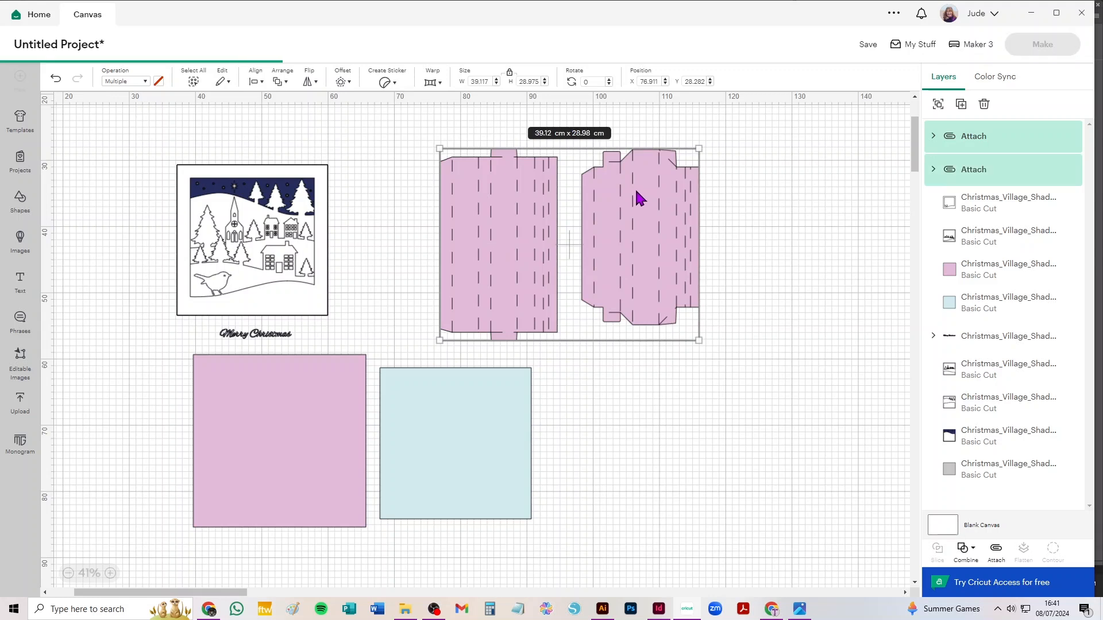
{"action": "key", "text": "ctrl+v"}
{"action": "left_click_drag", "start_coordinate": [272, 164], "coordinate": [776, 388]}
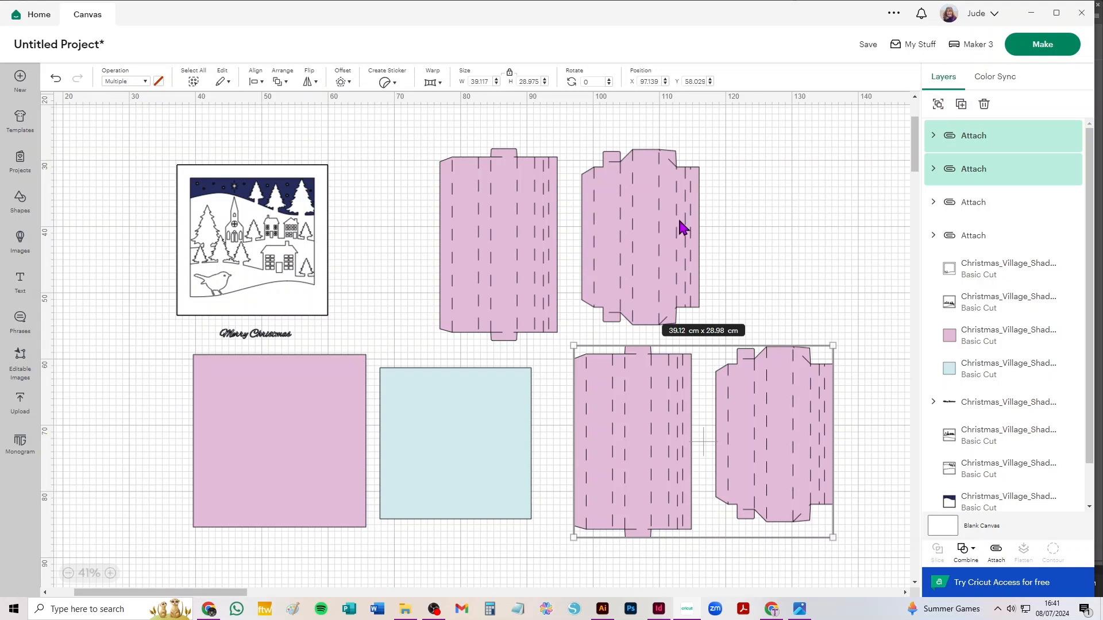
Attach the letters of the Merry Christmas greeting so they keep their spacing
{"action": "left_click", "coordinate": [197, 341]}
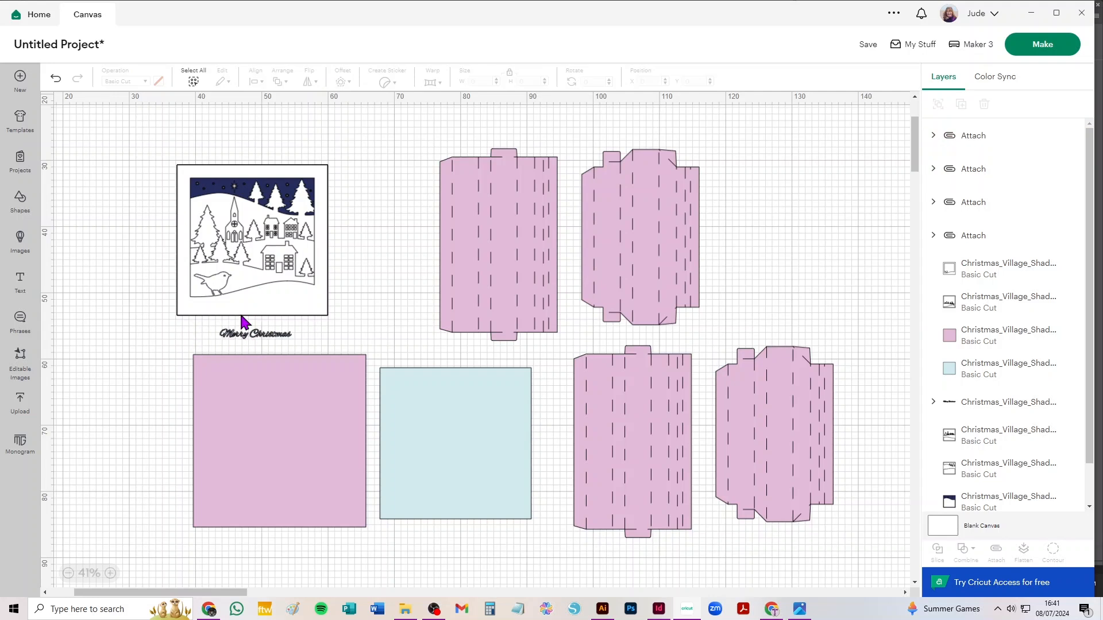
{"action": "scroll", "coordinate": [243, 324], "scroll_direction": "up", "scroll_amount": 10}
{"action": "left_click_drag", "start_coordinate": [82, 363], "coordinate": [702, 526]}
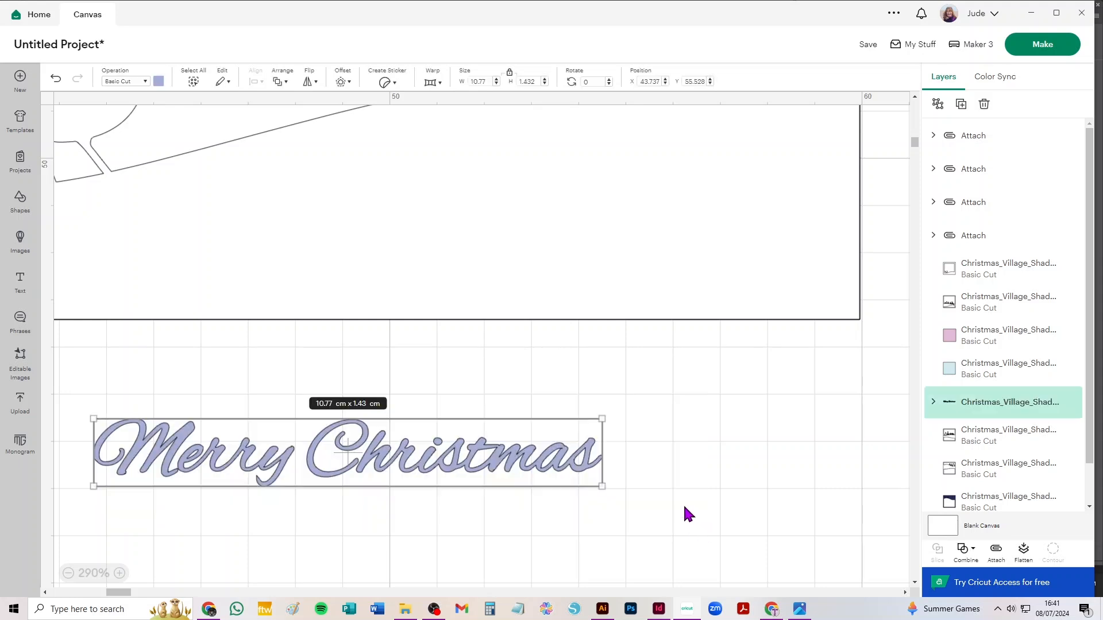
{"action": "left_click", "coordinate": [997, 552]}
{"action": "scroll", "coordinate": [443, 221], "scroll_direction": "down", "scroll_amount": 5}
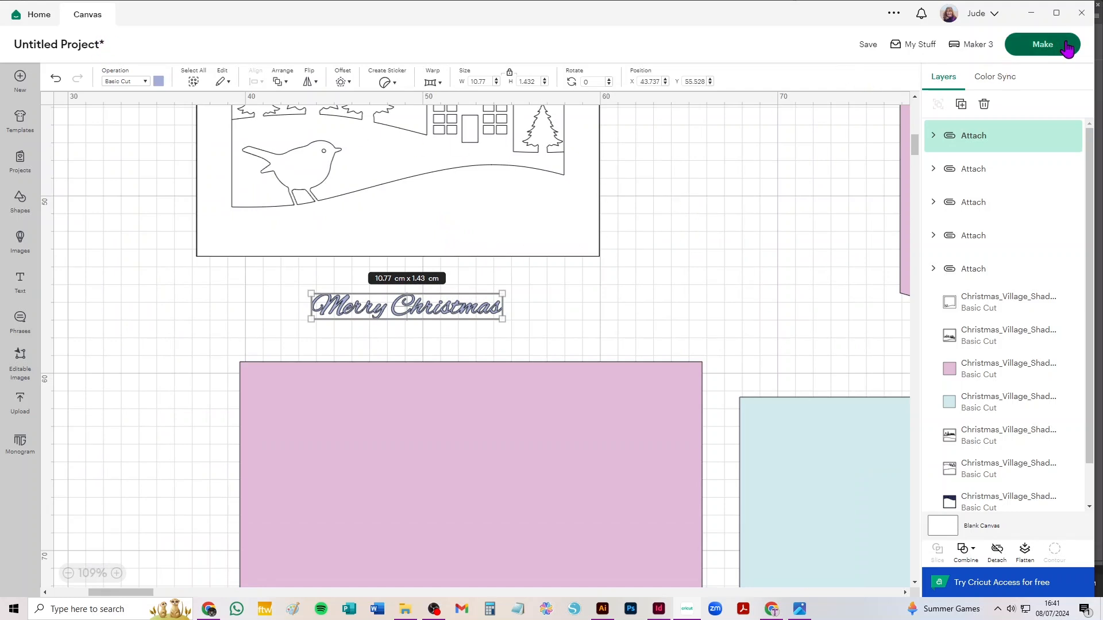
Send the project to mat preparation and open the material size choices for the first mat
{"action": "left_click", "coordinate": [1042, 45]}
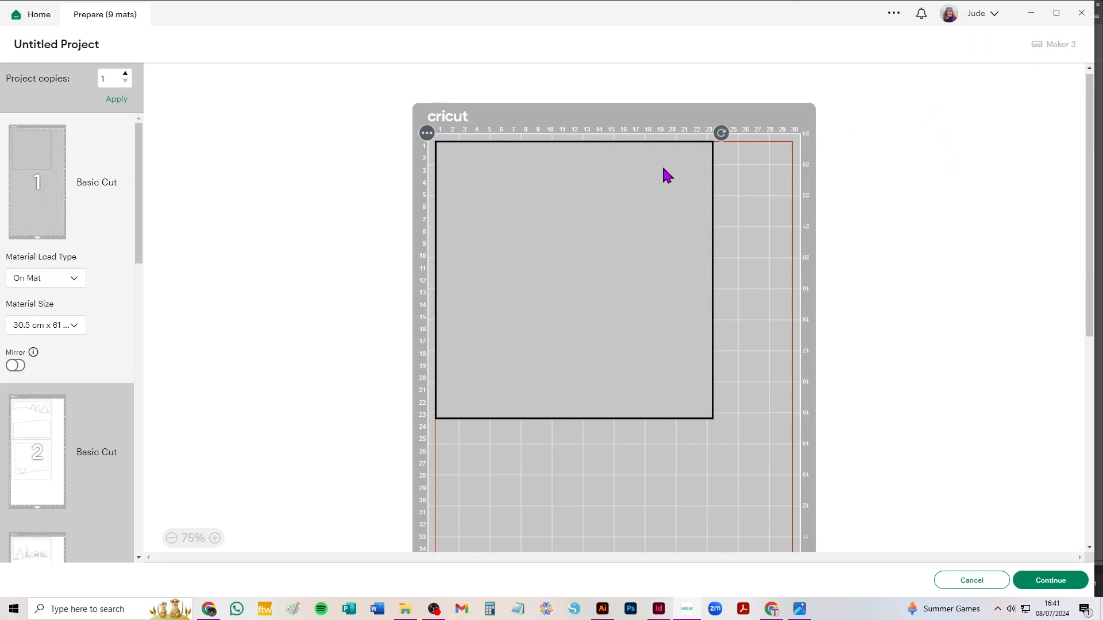
{"action": "left_click", "coordinate": [61, 331]}
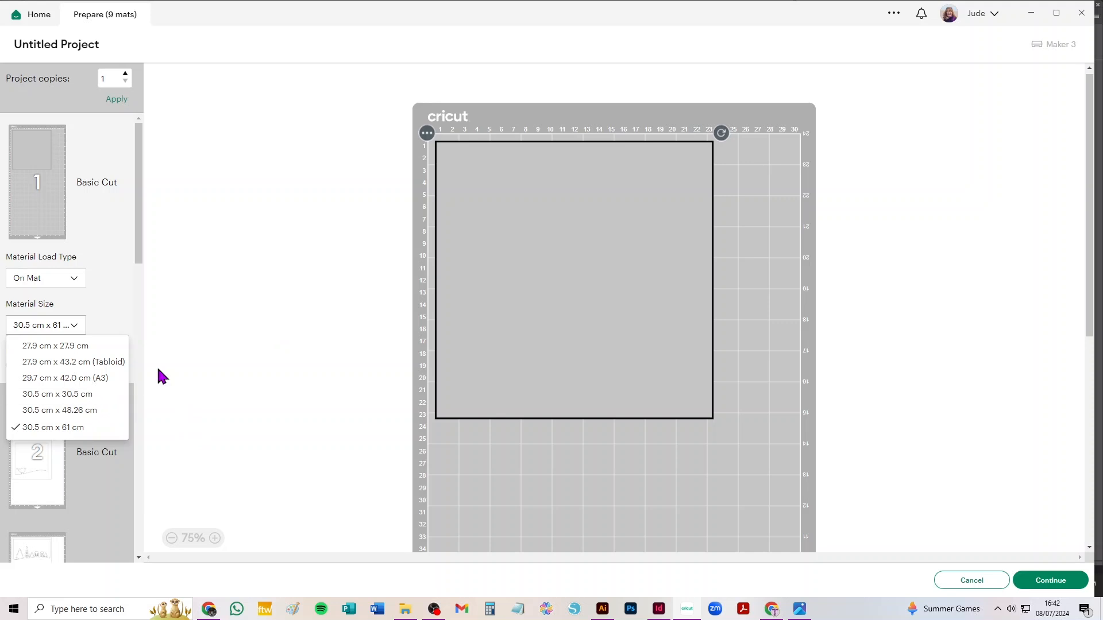
Switch to the InDesign instructions document, examine the diagram of the six picture layers, and return to Cricut Design Space
{"action": "left_click", "coordinate": [659, 613]}
{"action": "scroll", "coordinate": [684, 158], "scroll_direction": "down", "scroll_amount": 6}
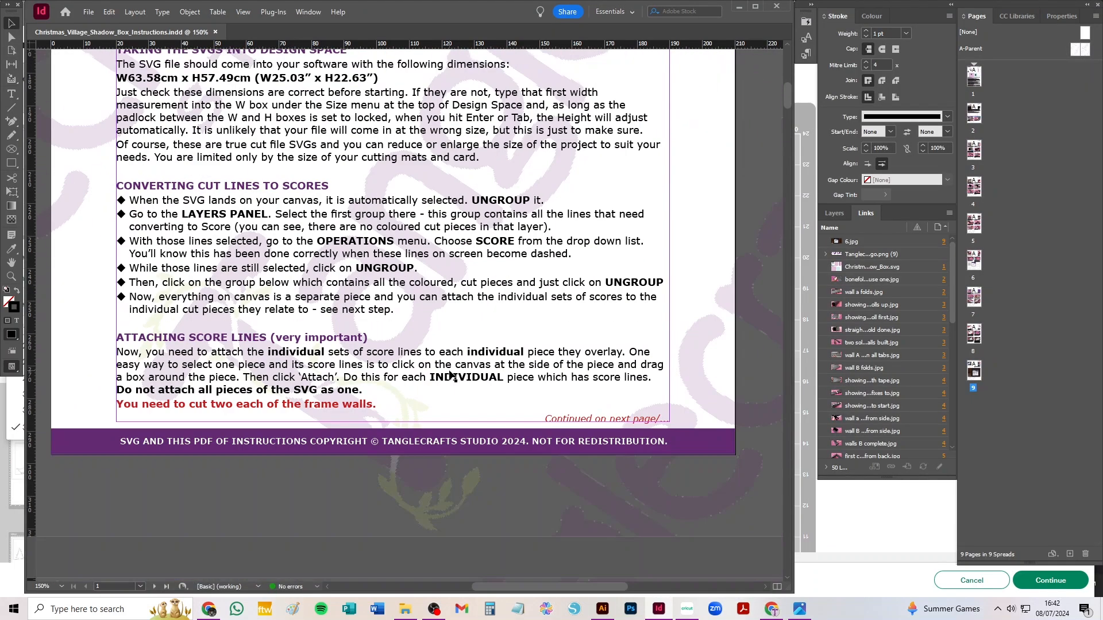
{"action": "left_click_drag", "start_coordinate": [788, 99], "coordinate": [809, 391]}
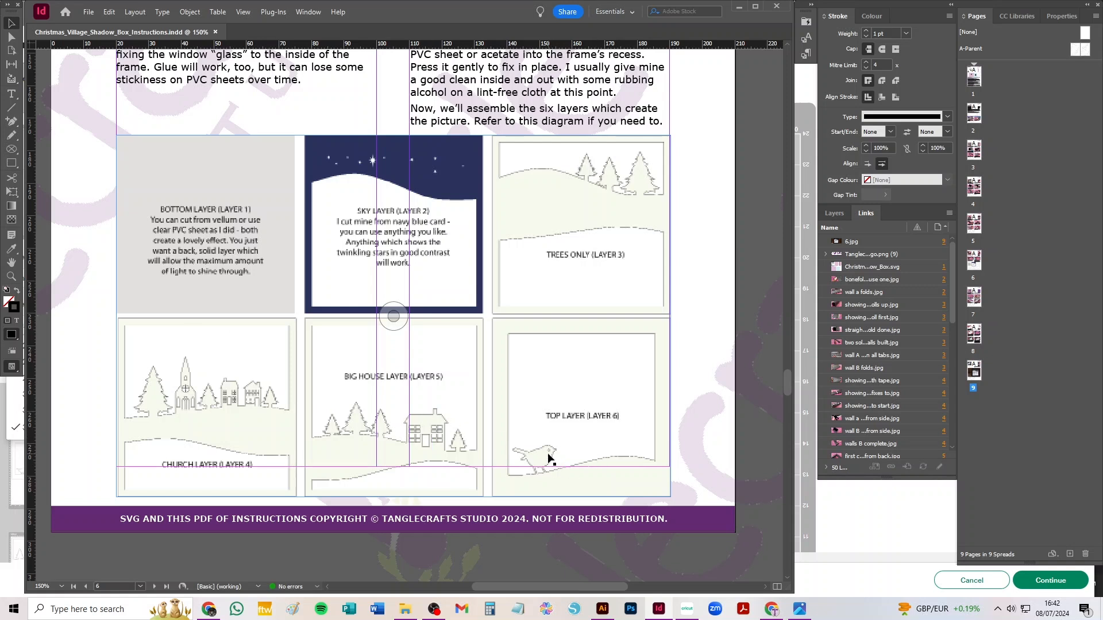
{"action": "left_click", "coordinate": [687, 609]}
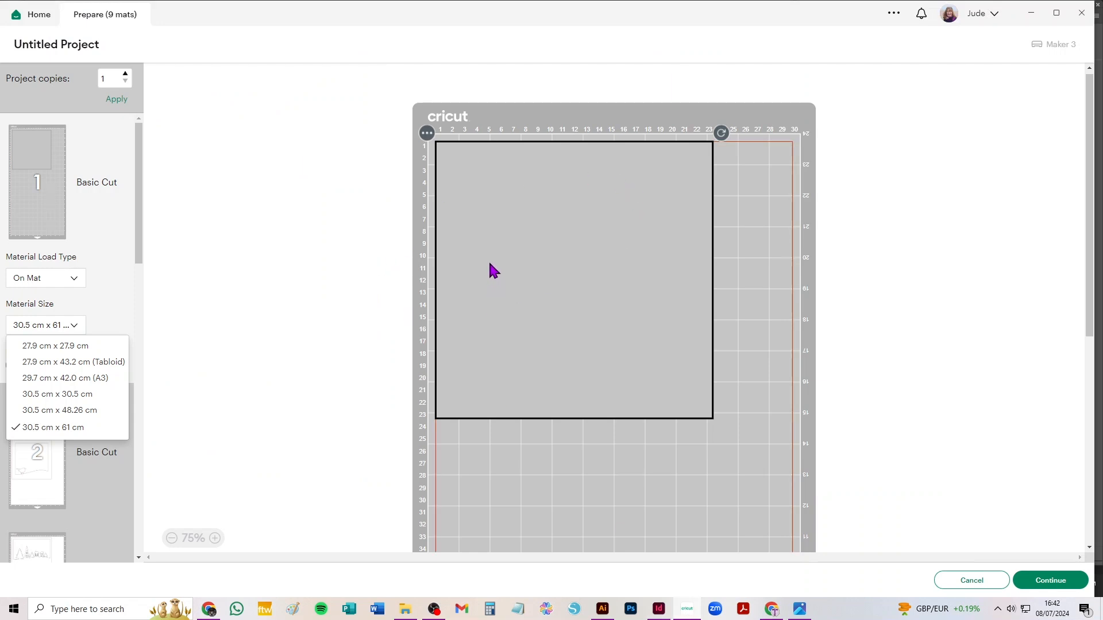
Set the material size of mats 1 and 2 to 30.5 cm x 30.5 cm
{"action": "left_click", "coordinate": [63, 395]}
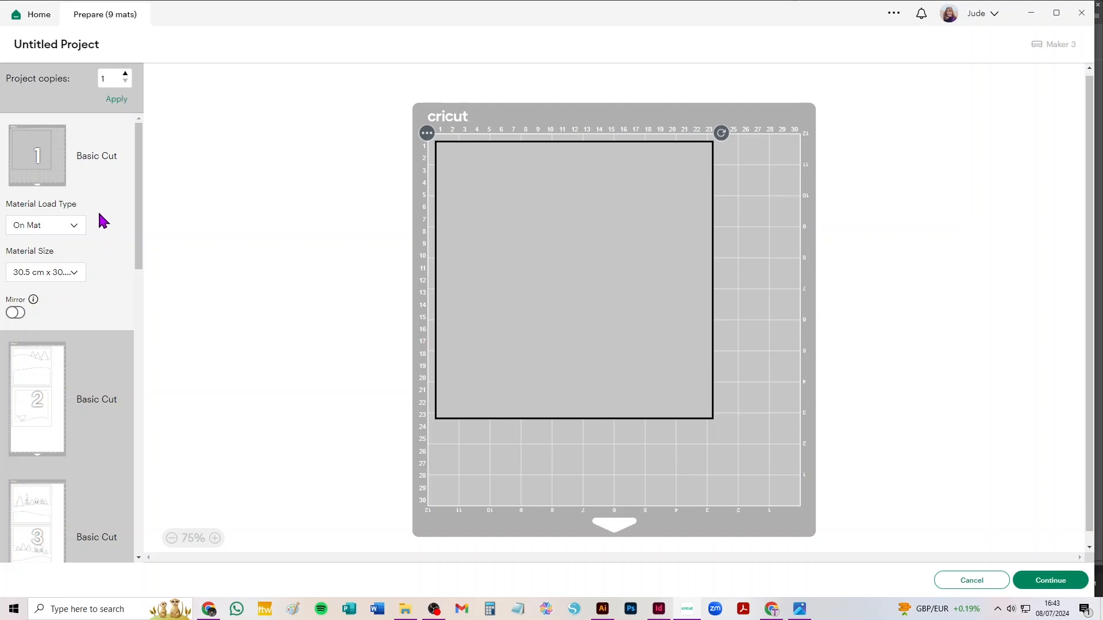
{"action": "left_click", "coordinate": [43, 374]}
{"action": "left_click", "coordinate": [62, 412]}
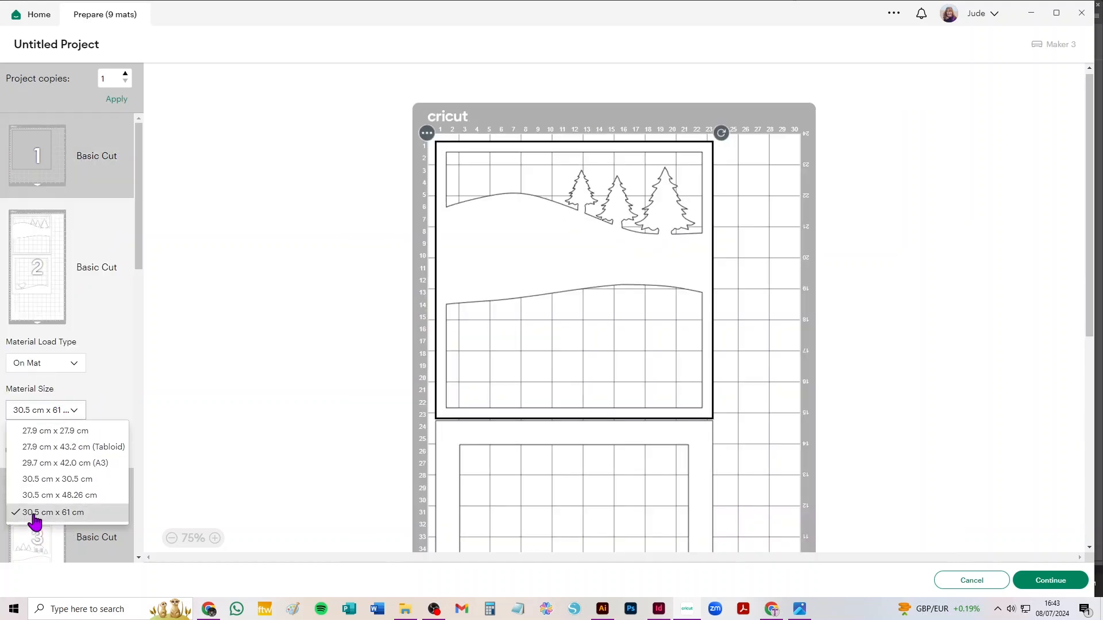
{"action": "left_click", "coordinate": [60, 480]}
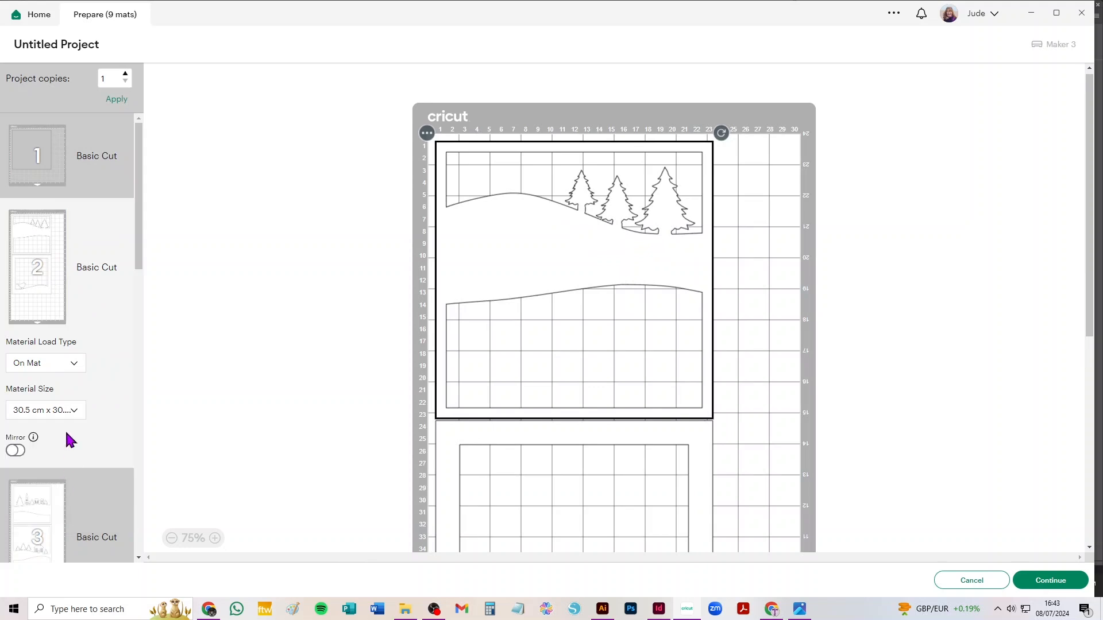
Set the material size of the light blue mat 6 to 30.5 cm x 30.5 cm
{"action": "scroll", "coordinate": [81, 406], "scroll_direction": "down", "scroll_amount": 3}
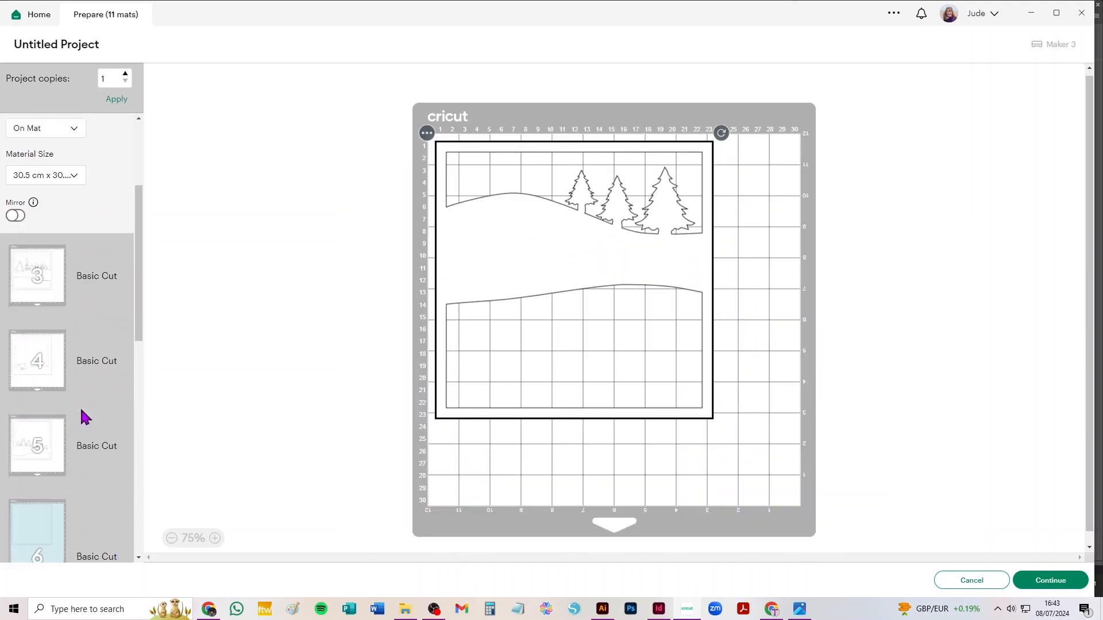
{"action": "scroll", "coordinate": [81, 405], "scroll_direction": "down", "scroll_amount": 5}
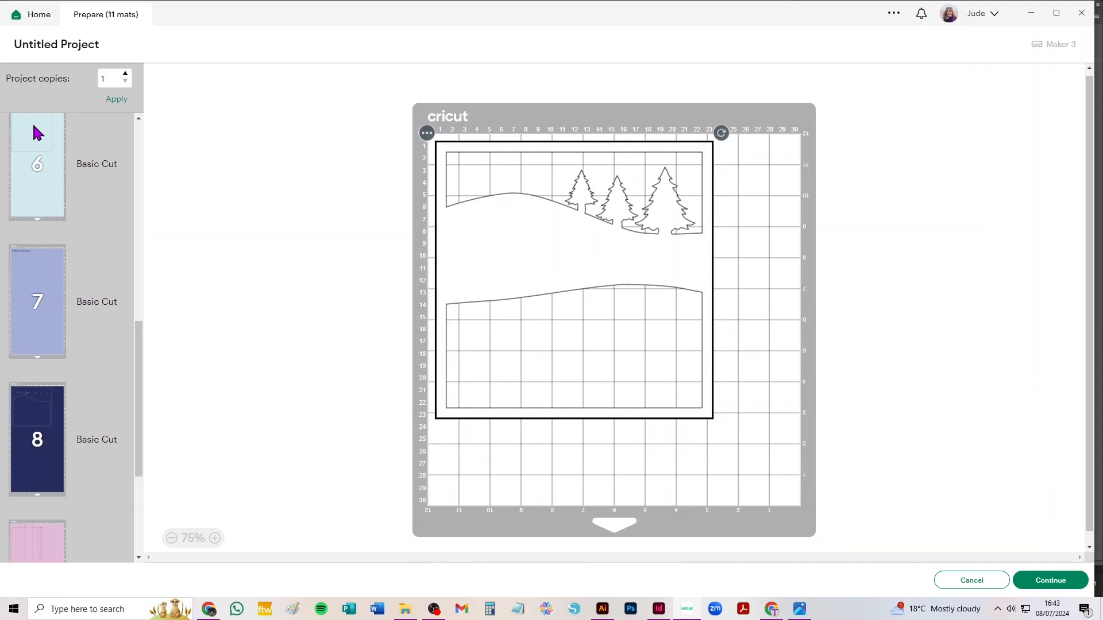
{"action": "left_click", "coordinate": [34, 127]}
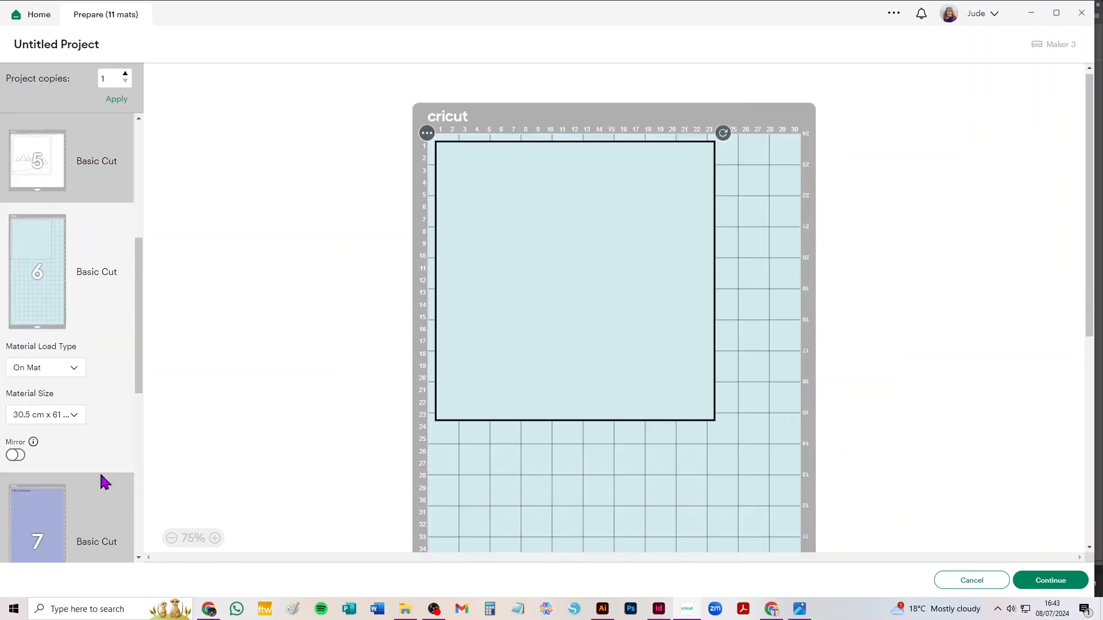
{"action": "left_click", "coordinate": [57, 418]}
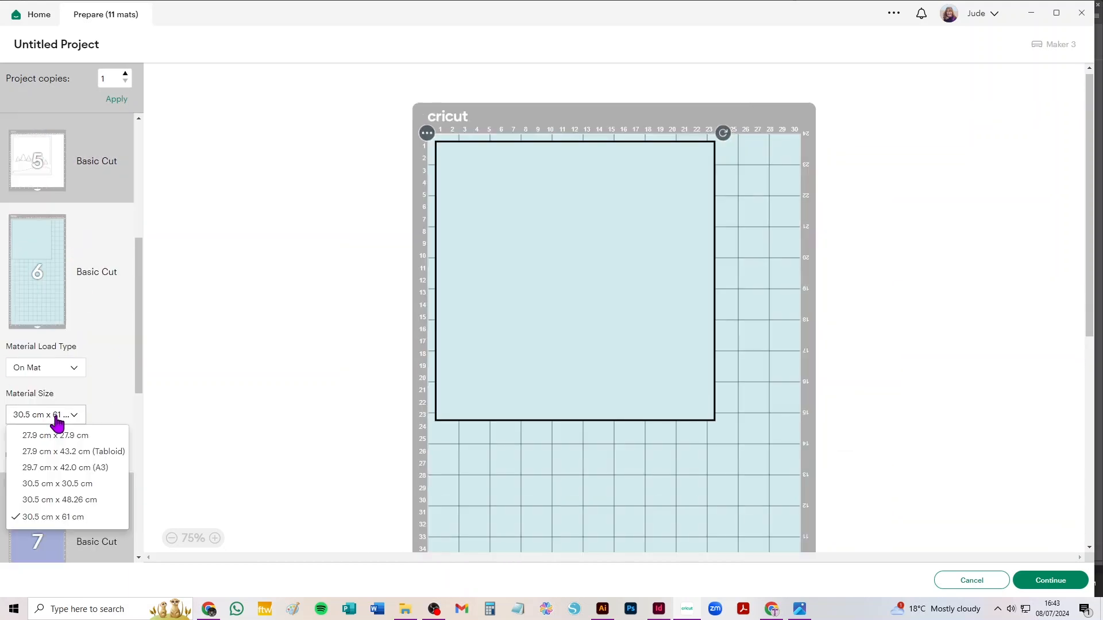
{"action": "left_click", "coordinate": [65, 485]}
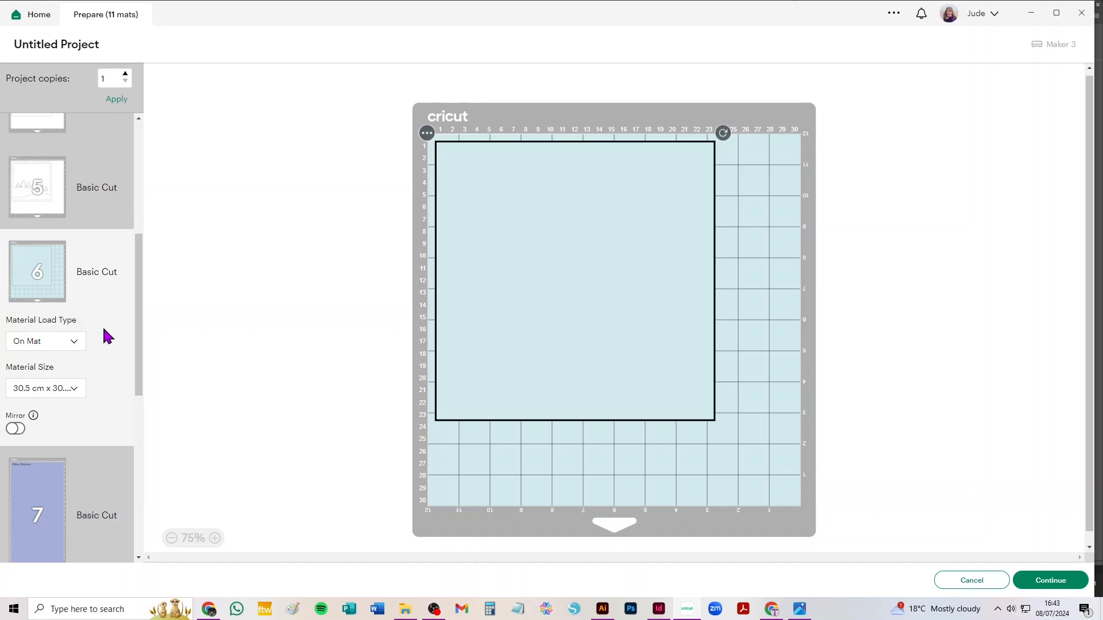
Set the Merry Christmas greeting mat to 14.8 cm x 21 cm (A5) and check the finished frame photo in the image viewer
{"action": "left_click", "coordinate": [48, 504]}
{"action": "left_click", "coordinate": [57, 418]}
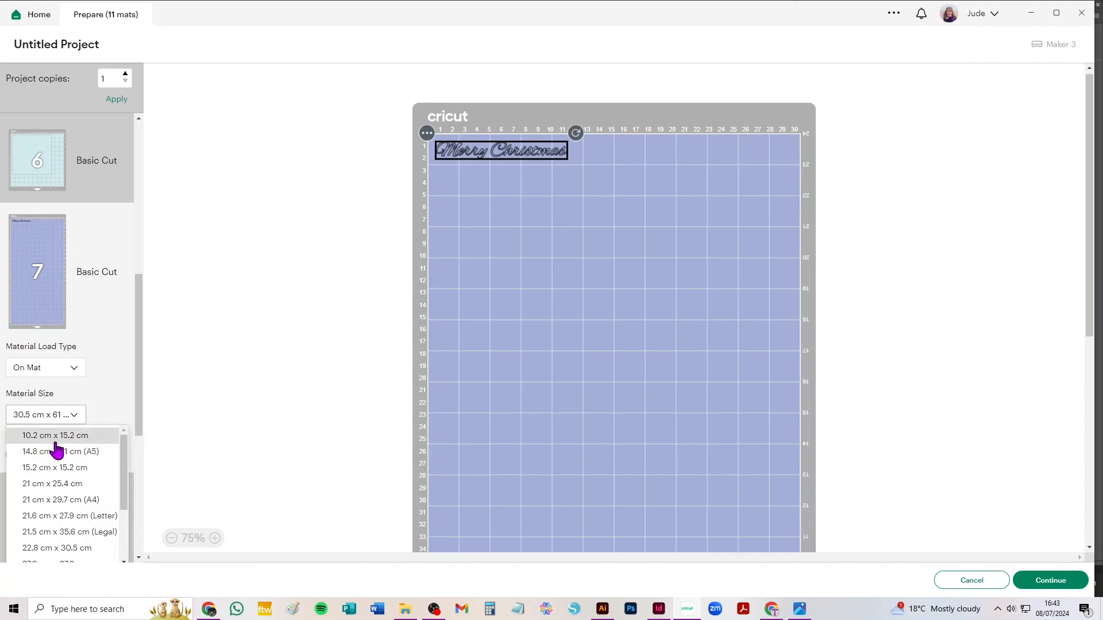
{"action": "left_click", "coordinate": [59, 453]}
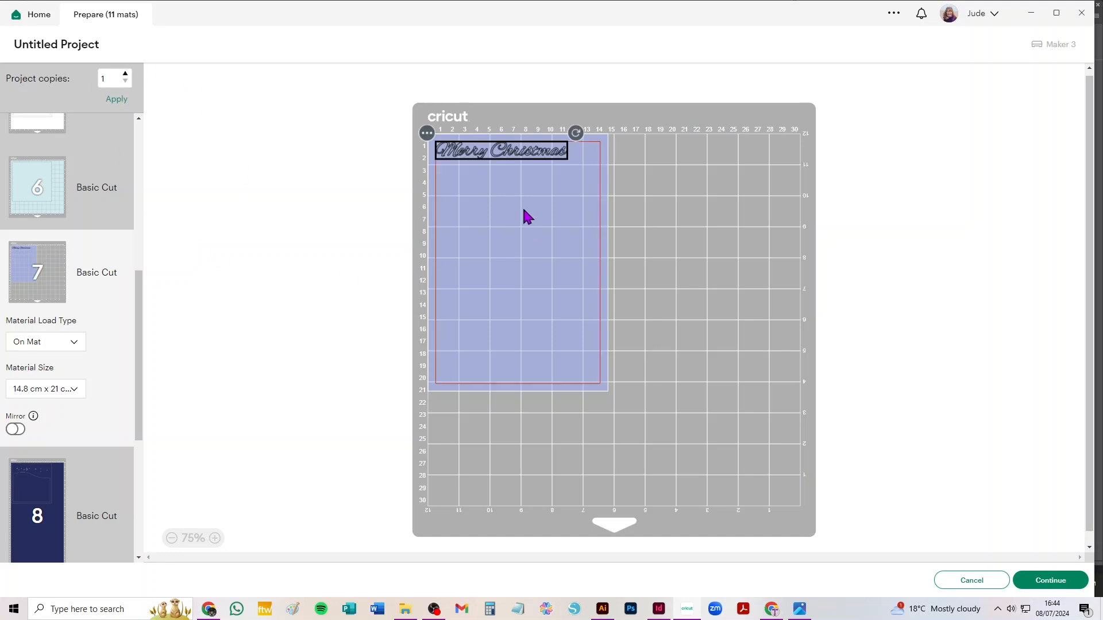
{"action": "left_click", "coordinate": [800, 610]}
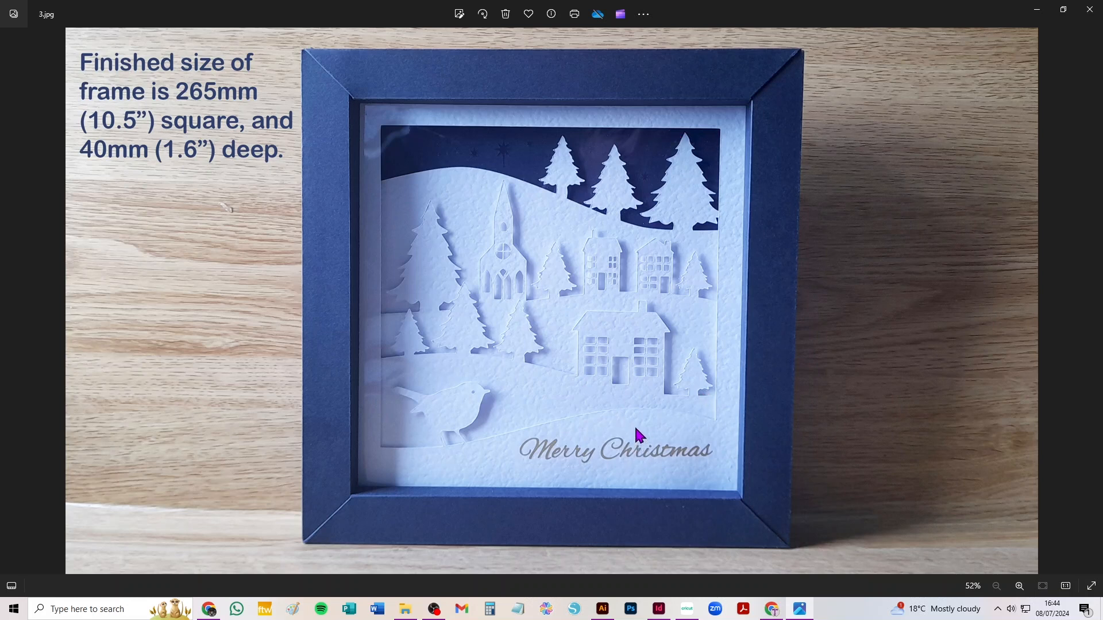
{"action": "left_click", "coordinate": [691, 613]}
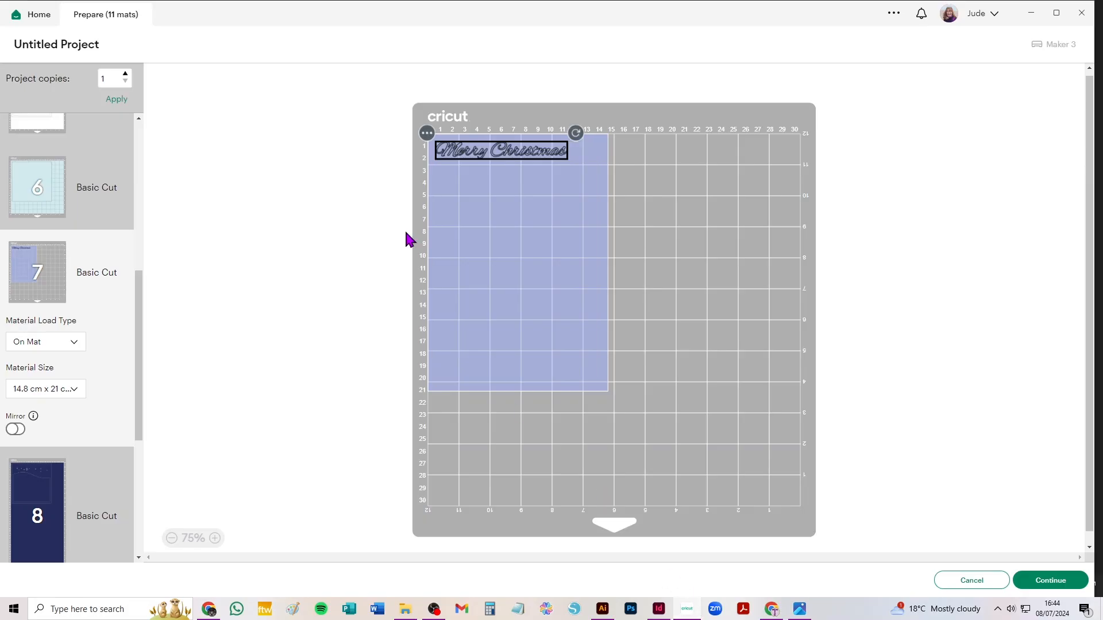
Set the material size of the navy sky layer mat to 30.5 cm x 30.5 cm
{"action": "left_click", "coordinate": [38, 484]}
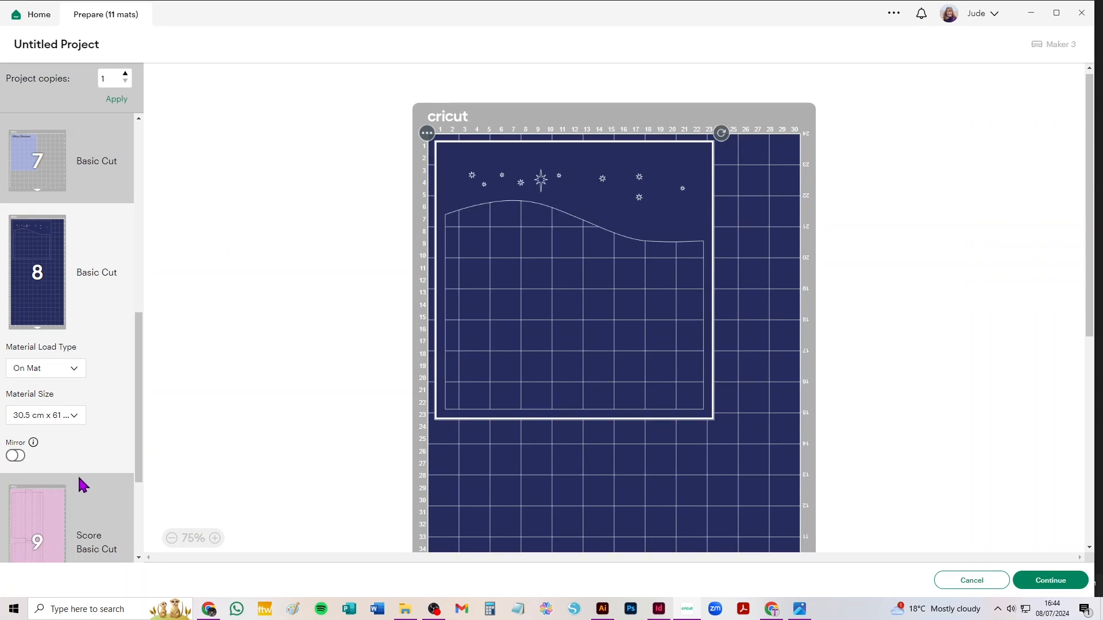
{"action": "left_click", "coordinate": [73, 427]}
{"action": "left_click", "coordinate": [67, 491]}
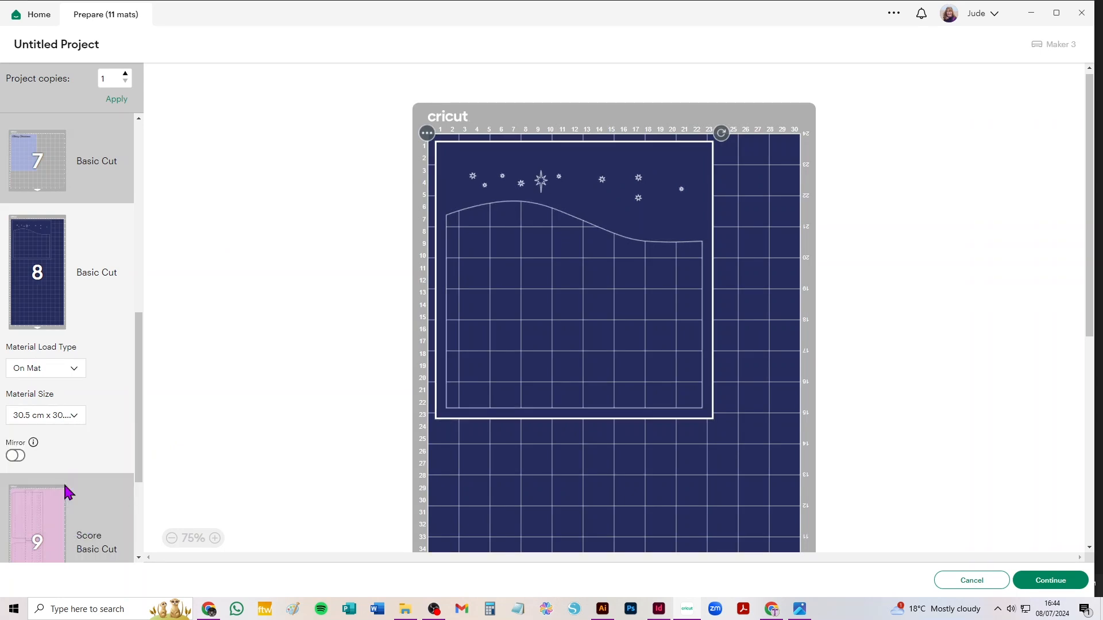
Set the material size of the pink frame wall mat 9 to 30.5 cm x 30.5 cm
{"action": "left_click", "coordinate": [57, 487]}
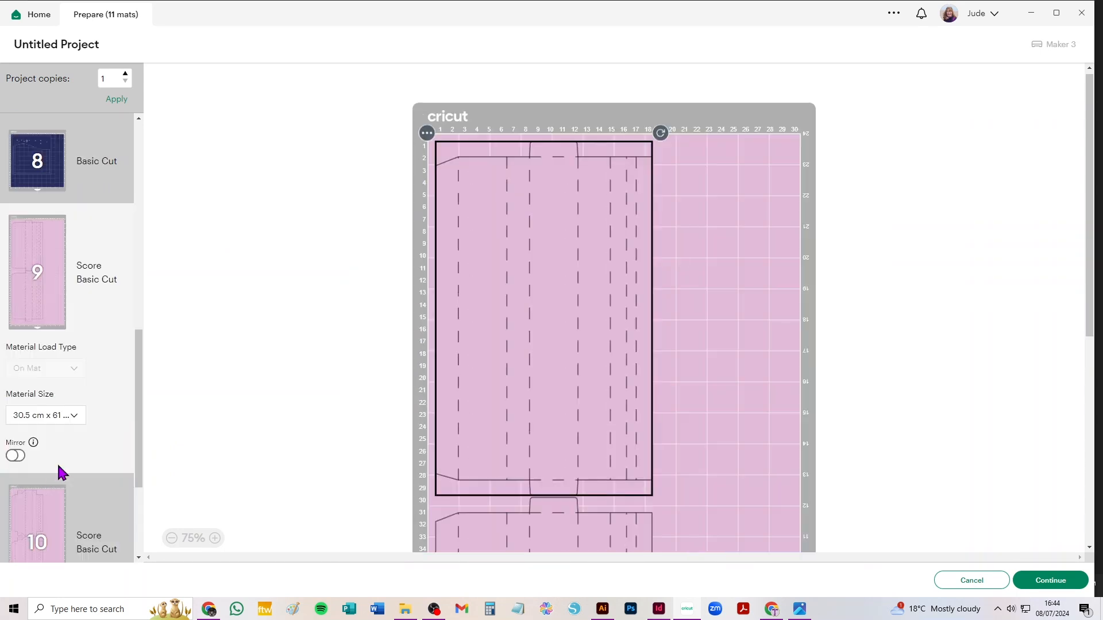
{"action": "left_click", "coordinate": [58, 423]}
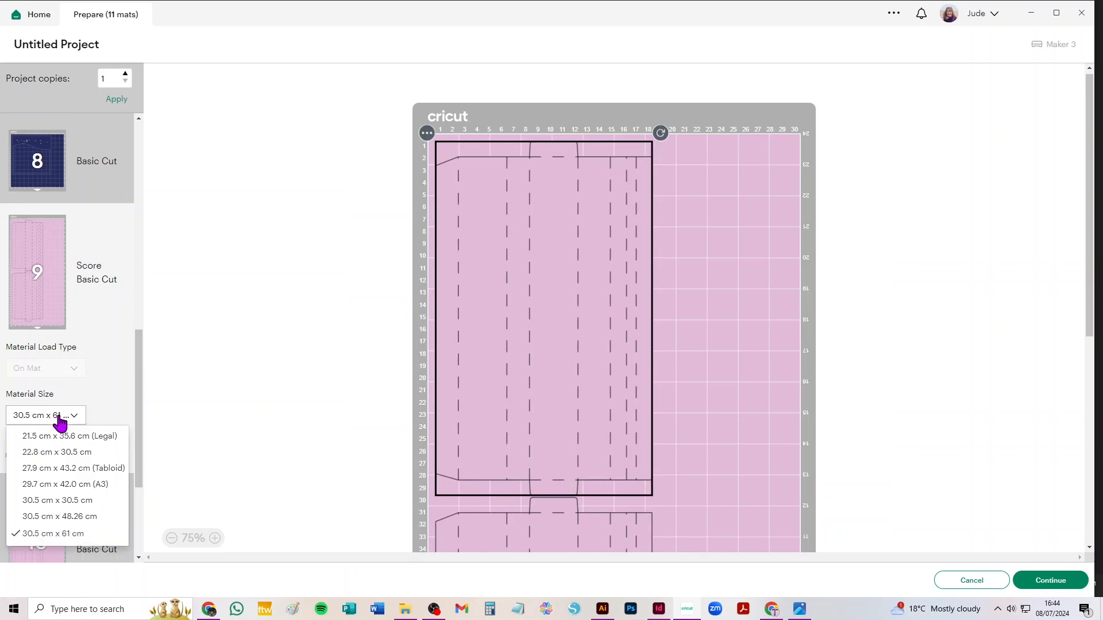
{"action": "left_click", "coordinate": [80, 501]}
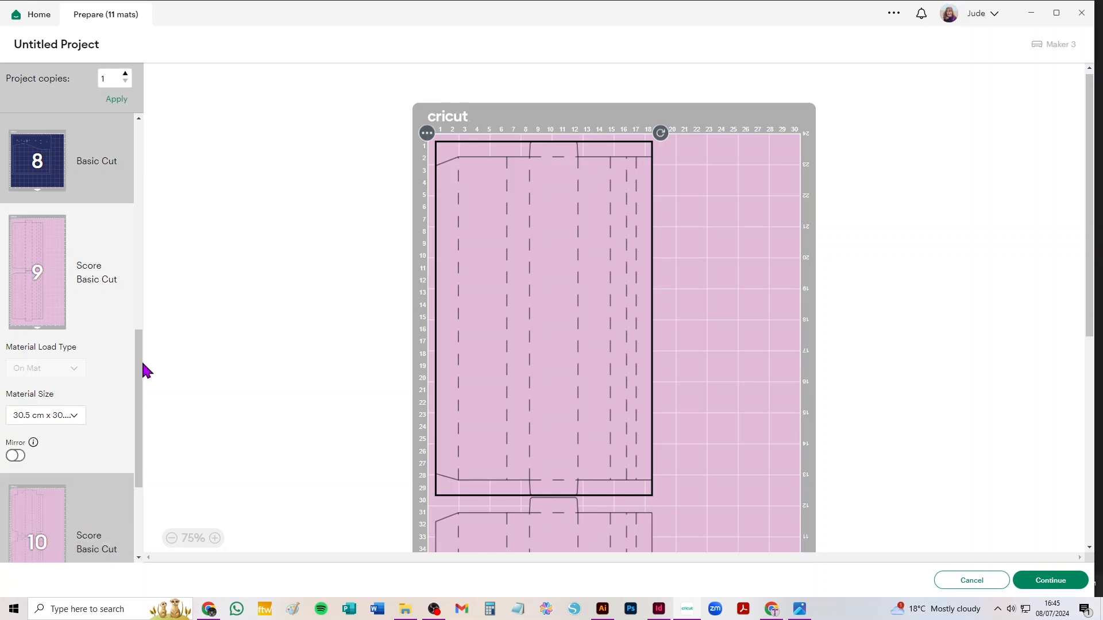
Review the whole list of prepared mats and bring up the finished shadow box photo in the image viewer
{"action": "scroll", "coordinate": [61, 431], "scroll_direction": "down", "scroll_amount": 4}
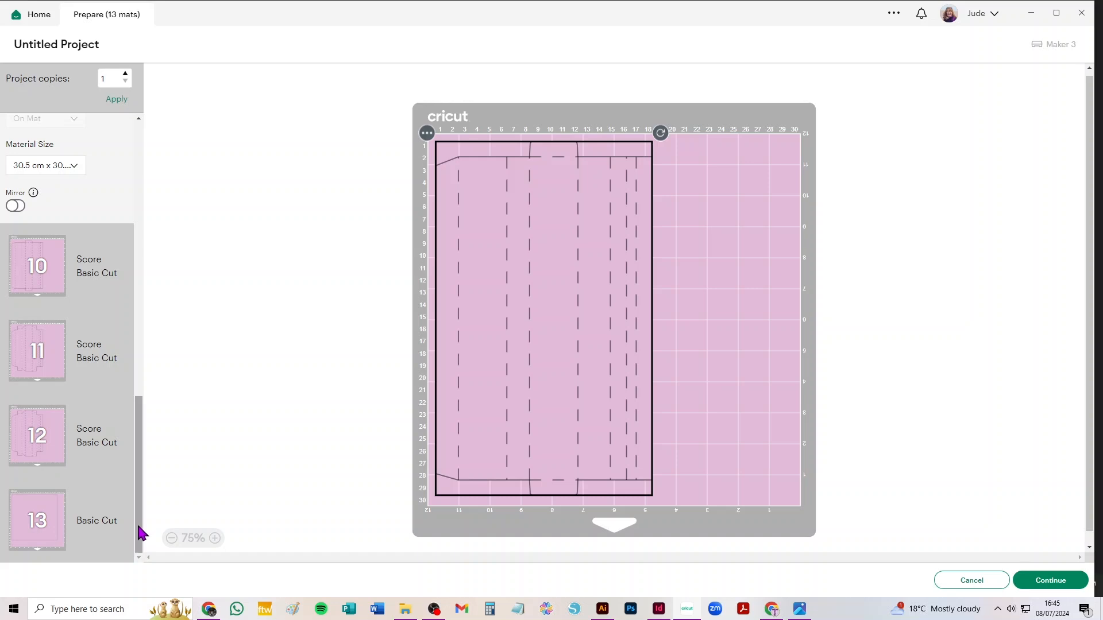
{"action": "left_click_drag", "start_coordinate": [140, 533], "coordinate": [157, 226]}
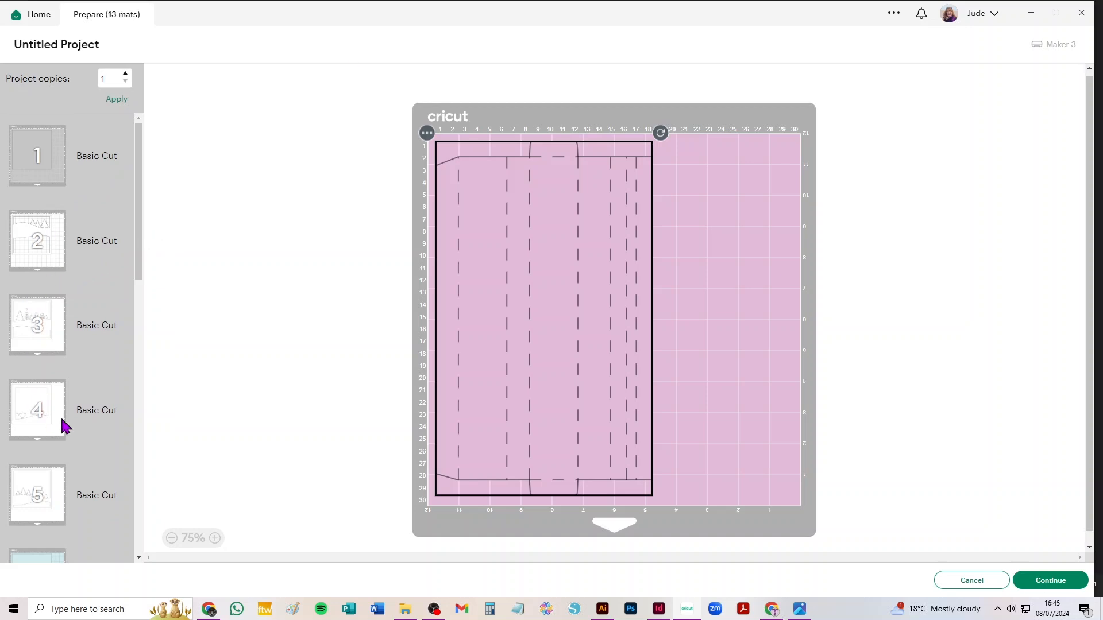
{"action": "left_click_drag", "start_coordinate": [140, 206], "coordinate": [144, 421]}
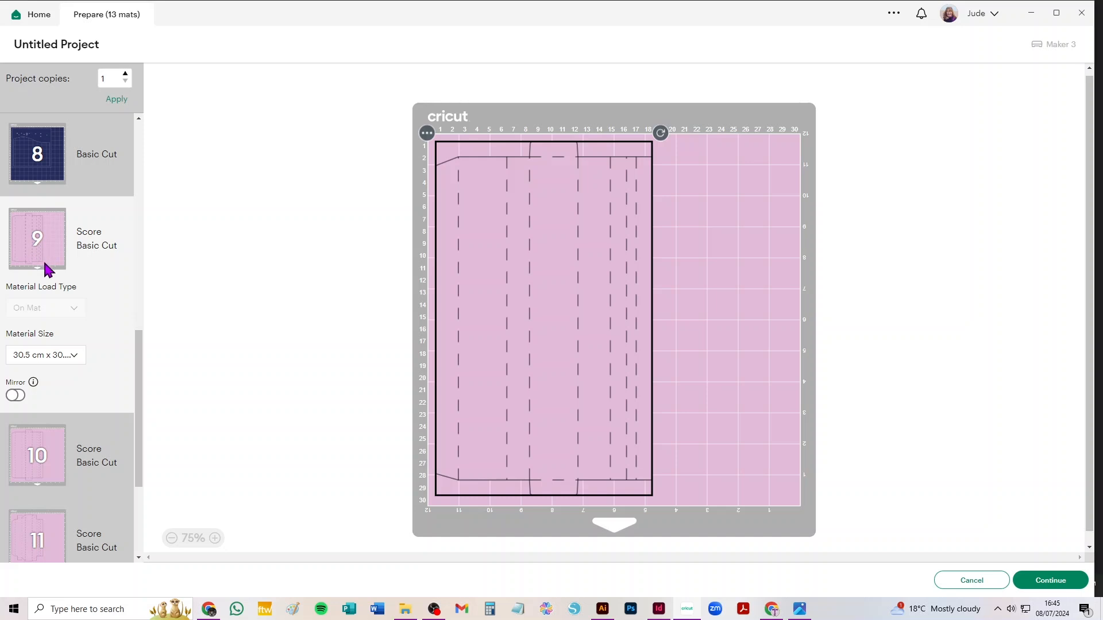
{"action": "left_click_drag", "start_coordinate": [136, 377], "coordinate": [151, 134]}
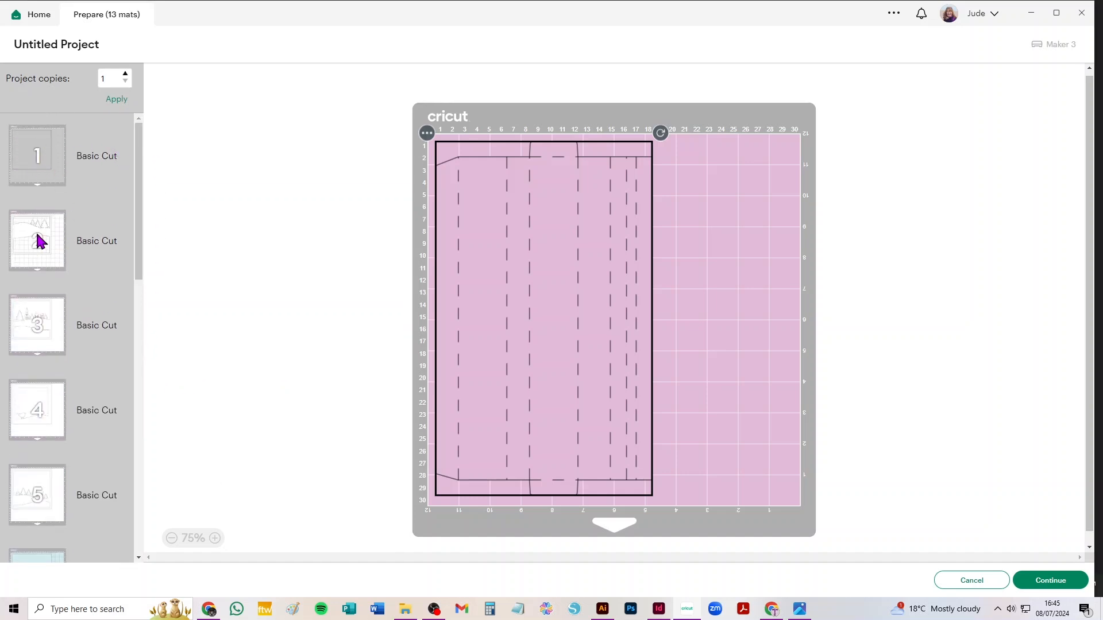
{"action": "scroll", "coordinate": [106, 389], "scroll_direction": "down", "scroll_amount": 5}
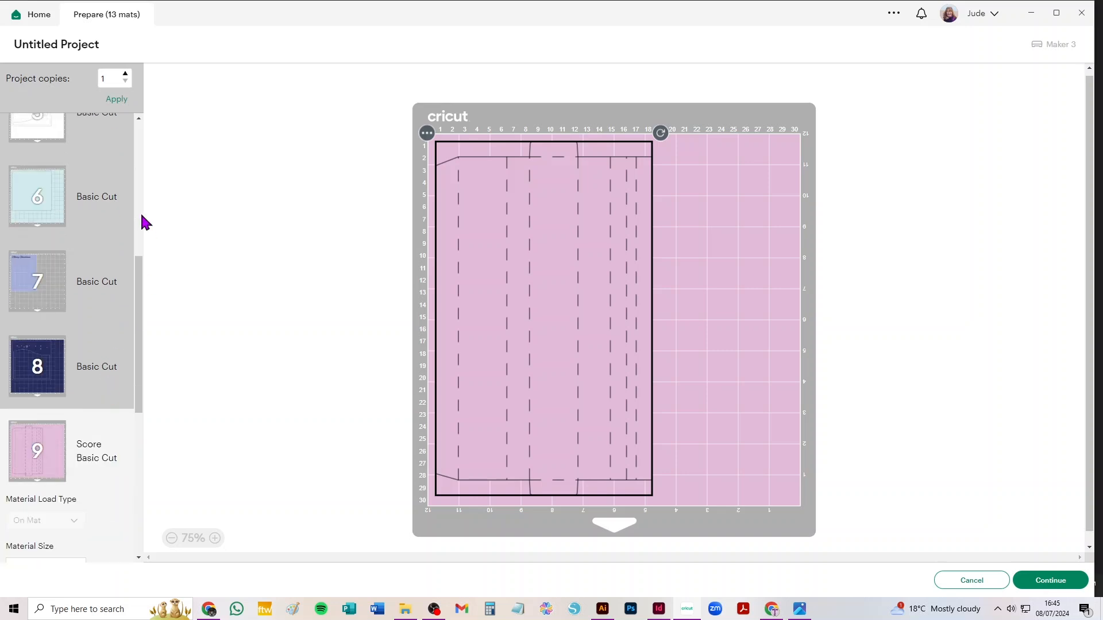
{"action": "mouse_move", "coordinate": [140, 288]}
{"action": "left_mouse_down"}
{"action": "mouse_move", "coordinate": [140, 98]}
{"action": "mouse_move", "coordinate": [143, 277]}
{"action": "left_mouse_up"}
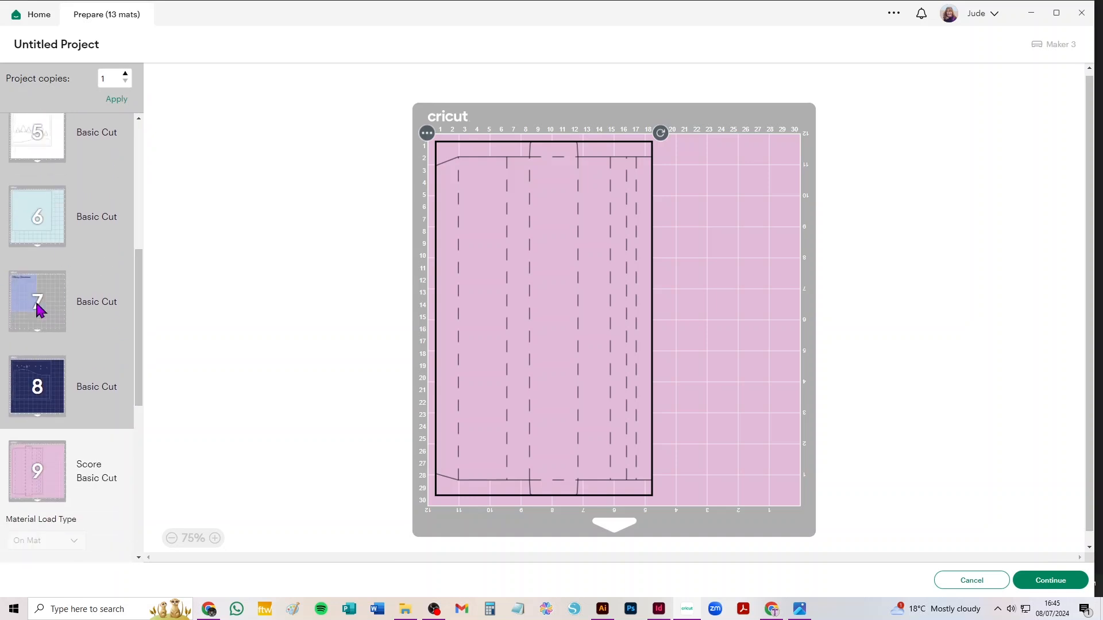
{"action": "left_click_drag", "start_coordinate": [143, 265], "coordinate": [57, 303]}
{"action": "scroll", "coordinate": [58, 287], "scroll_direction": "up", "scroll_amount": 1}
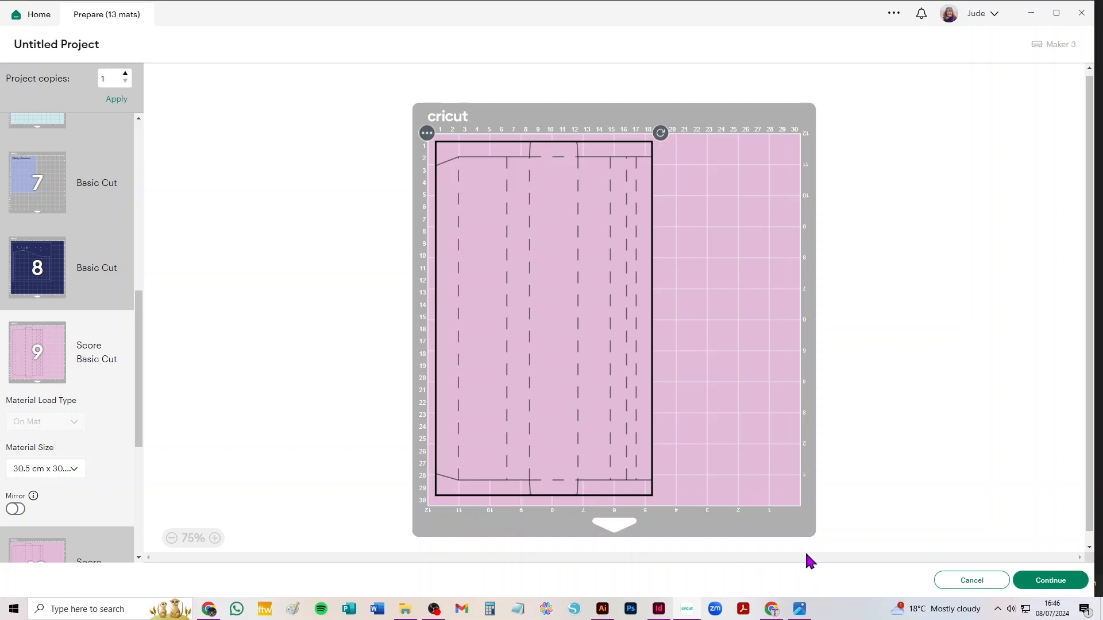
{"action": "left_click", "coordinate": [800, 609]}
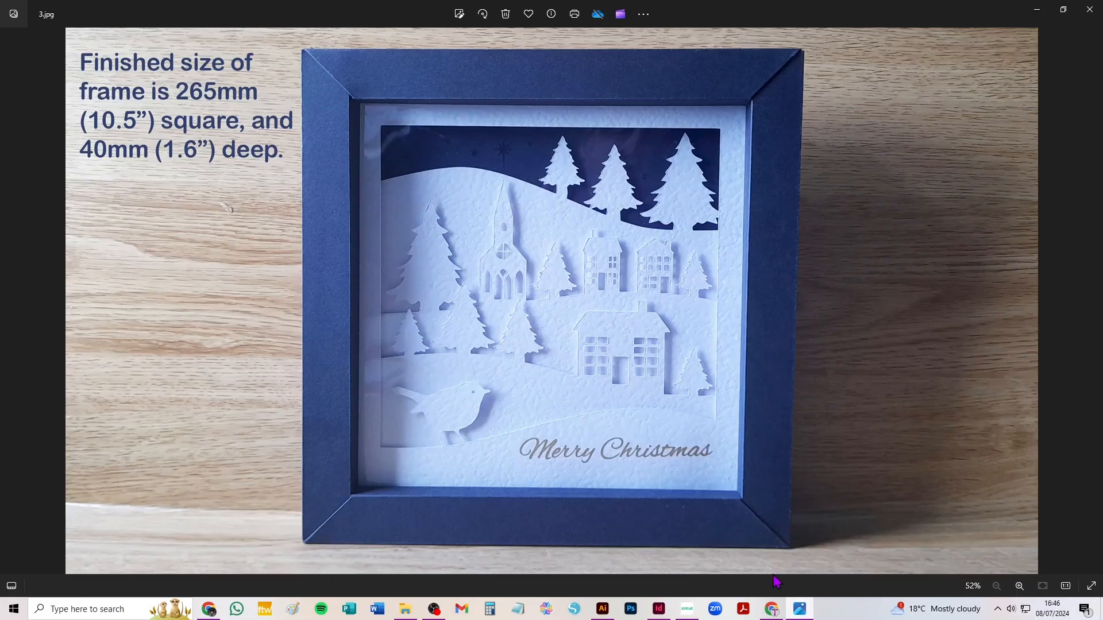